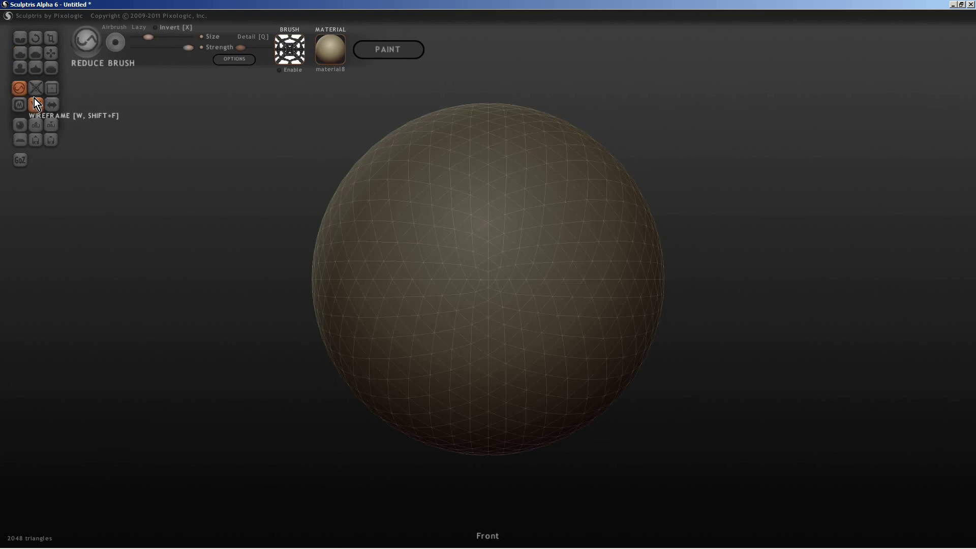
Step: Mask a patch on the sphere front, pull it out into a protrusion, then clear the mask
click(21, 104)
mouse_move(478, 275)
mouse_down()
mouse_move(500, 222)
mouse_move(510, 251)
mouse_up()
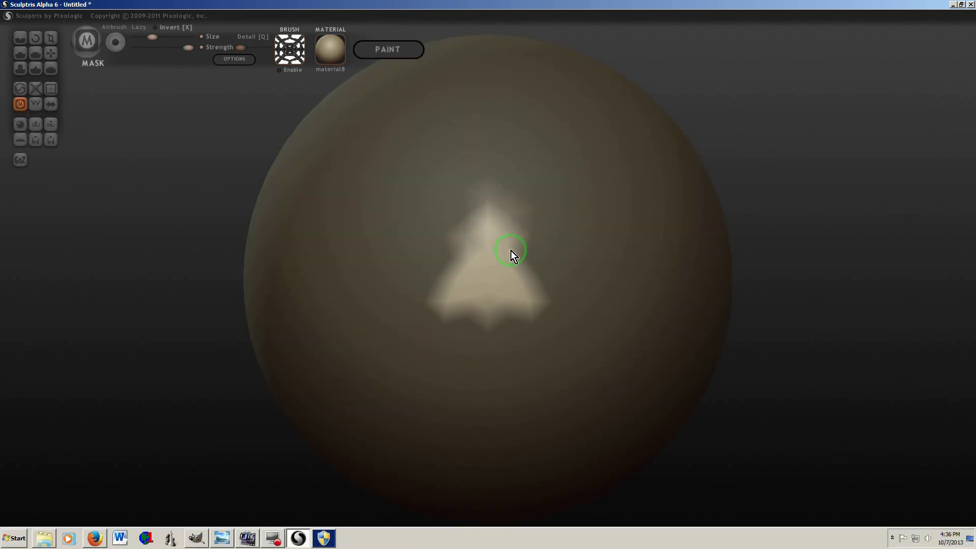
click(51, 53)
mouse_move(67, 73)
mouse_down()
mouse_move(688, 311)
mouse_move(224, 259)
mouse_move(214, 244)
mouse_up()
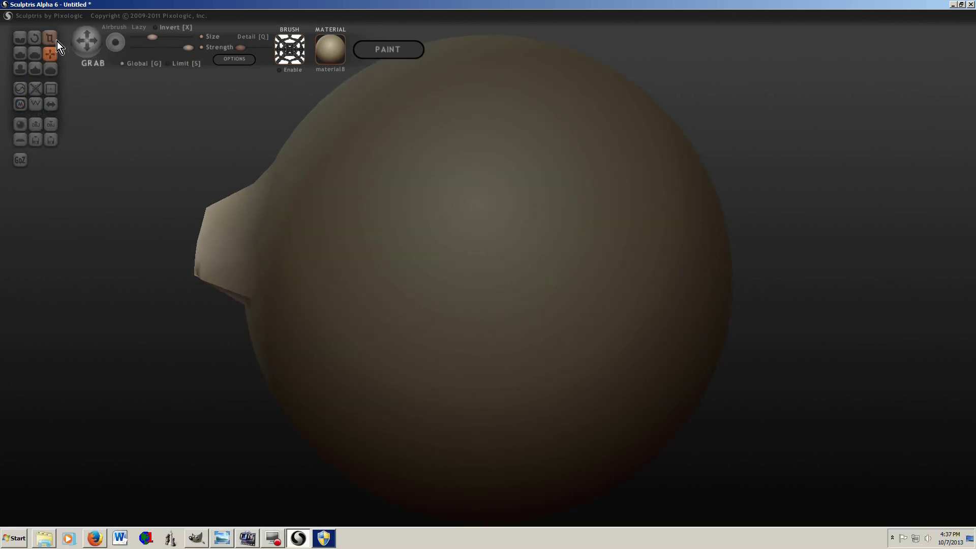
mouse_move(263, 264)
mouse_down()
mouse_move(221, 236)
mouse_move(217, 124)
mouse_up()
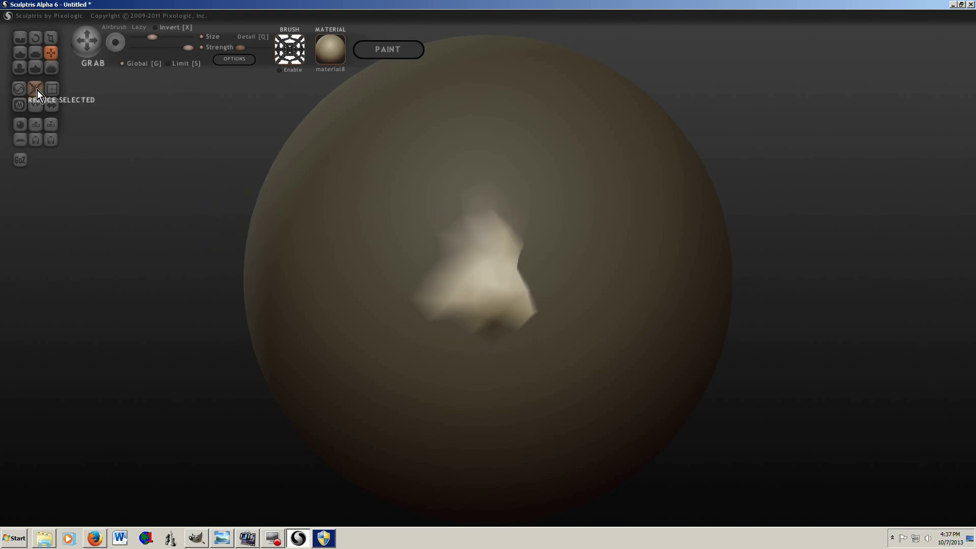
click(23, 97)
Step: Inflate the protrusion into a nose shape and turn the face forward
key(c)
mouse_move(429, 253)
mouse_down()
mouse_move(530, 231)
mouse_move(504, 262)
mouse_move(523, 258)
mouse_move(509, 252)
mouse_move(515, 263)
mouse_move(516, 255)
mouse_move(547, 255)
mouse_move(422, 240)
mouse_move(465, 238)
mouse_move(404, 254)
mouse_up()
mouse_move(404, 253)
right_down()
mouse_move(279, 241)
mouse_move(483, 373)
mouse_move(427, 318)
mouse_move(627, 318)
mouse_move(456, 253)
mouse_move(652, 308)
mouse_move(509, 285)
right_up()
Step: Show the wireframe and reduce and smooth the dense mesh around the eyes
click(36, 104)
click(19, 89)
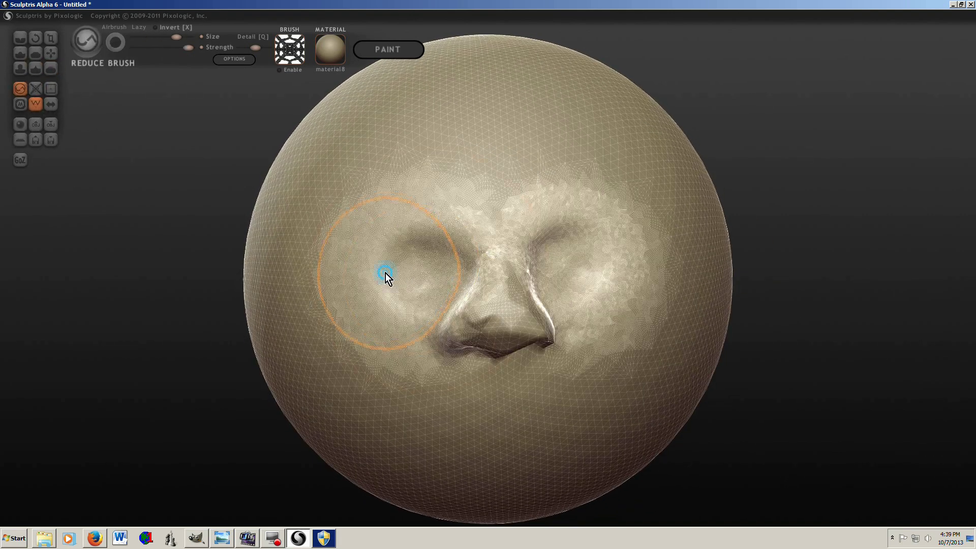
mouse_move(385, 273)
mouse_down()
mouse_move(573, 251)
mouse_move(504, 221)
mouse_up()
scroll(405, 293, up, 3)
scroll(539, 340, up, 1)
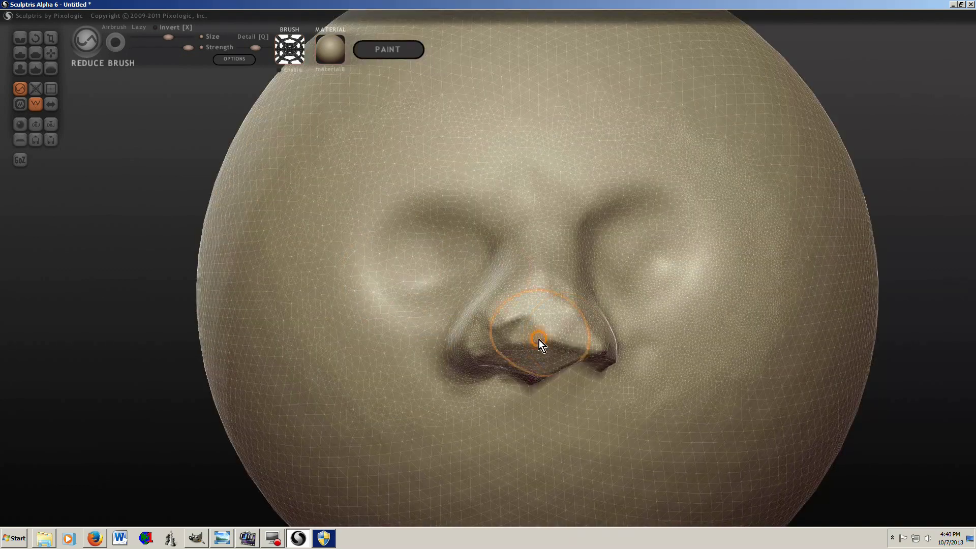
right_drag(490, 322, 571, 262)
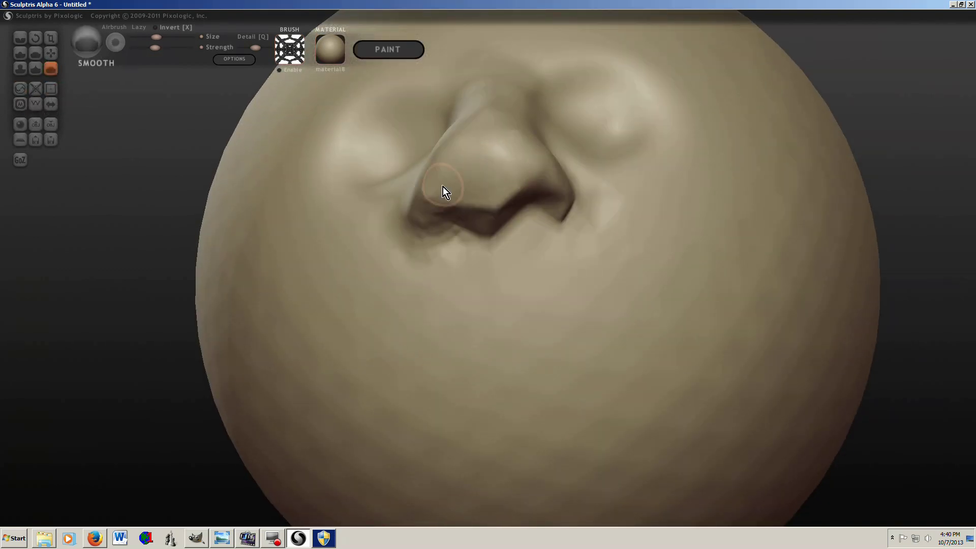
right_drag(443, 187, 697, 167)
scroll(697, 168, down, 2)
right_drag(700, 249, 427, 162)
scroll(427, 163, down, 3)
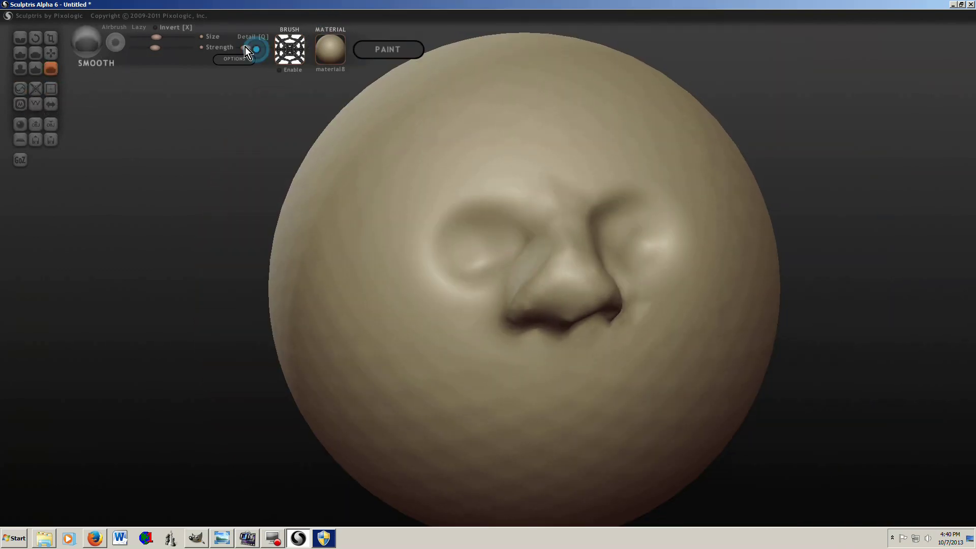
Step: With symmetry on, flatten the sides of the head into an elongated shape
click(36, 53)
click(52, 104)
right_drag(386, 244, 431, 305)
scroll(431, 305, down, 3)
mouse_move(497, 264)
right_down()
mouse_move(482, 312)
mouse_move(491, 246)
mouse_move(404, 242)
mouse_move(612, 261)
right_up()
scroll(404, 242, up, 3)
mouse_move(641, 183)
right_down()
mouse_move(649, 333)
mouse_move(667, 179)
mouse_move(539, 229)
mouse_move(344, 183)
right_up()
click(51, 38)
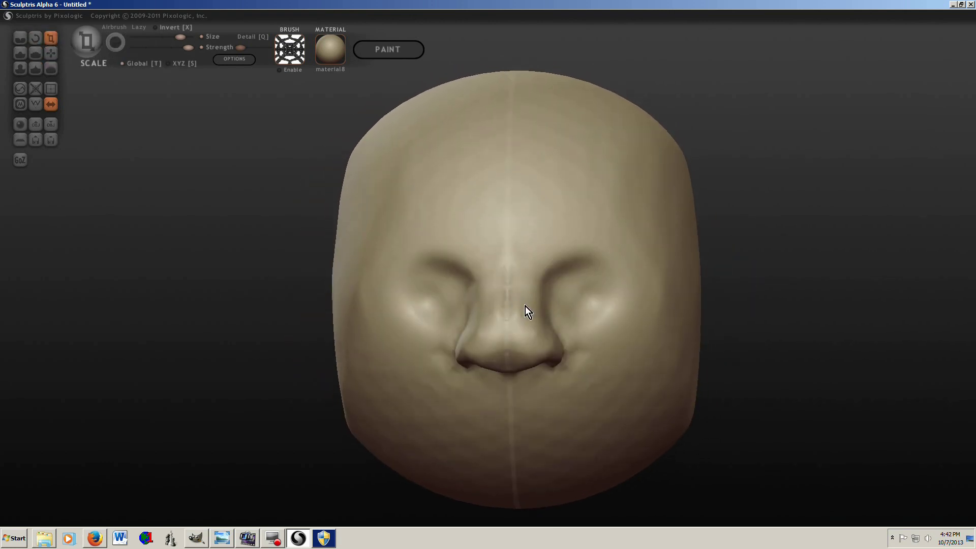
Step: Inflate full lips below the nose on the lower face
mouse_move(525, 305)
right_down()
mouse_move(469, 292)
mouse_move(581, 307)
mouse_move(536, 298)
mouse_move(774, 303)
mouse_move(508, 261)
mouse_move(449, 239)
mouse_move(583, 335)
mouse_move(577, 304)
mouse_move(395, 240)
right_up()
key(shift)
key(c)
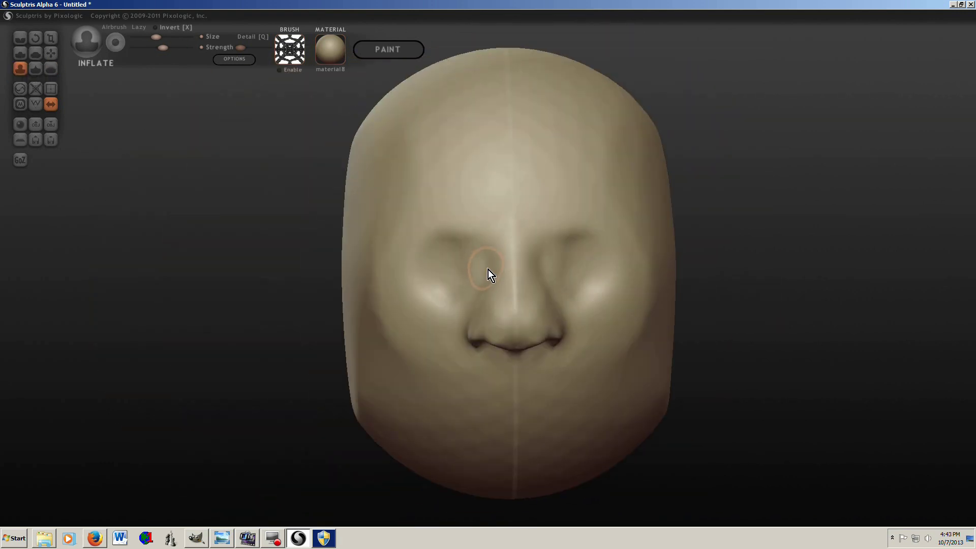
mouse_move(488, 269)
right_down()
mouse_move(537, 271)
mouse_move(493, 210)
mouse_move(499, 431)
right_up()
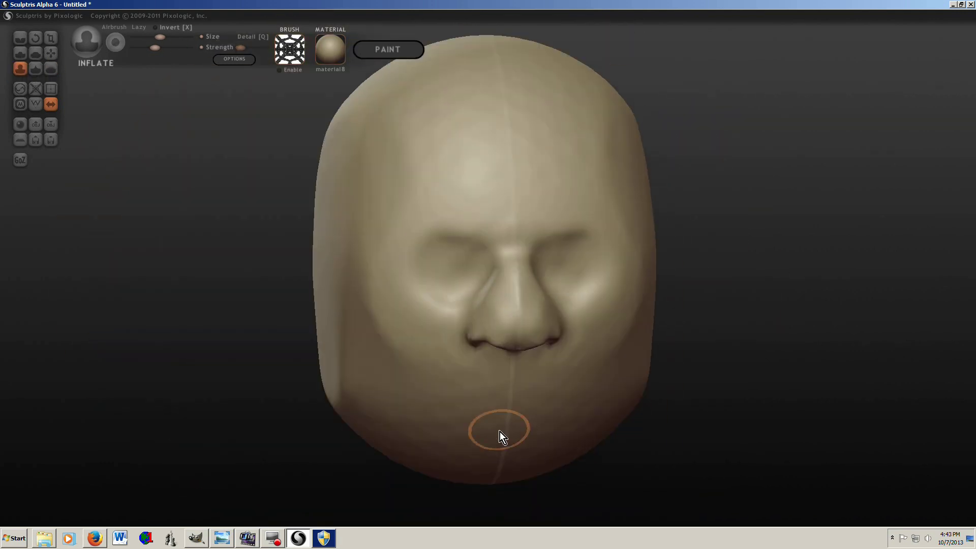
mouse_move(450, 375)
right_down()
mouse_move(499, 461)
mouse_move(477, 392)
right_up()
drag(476, 392, 504, 406)
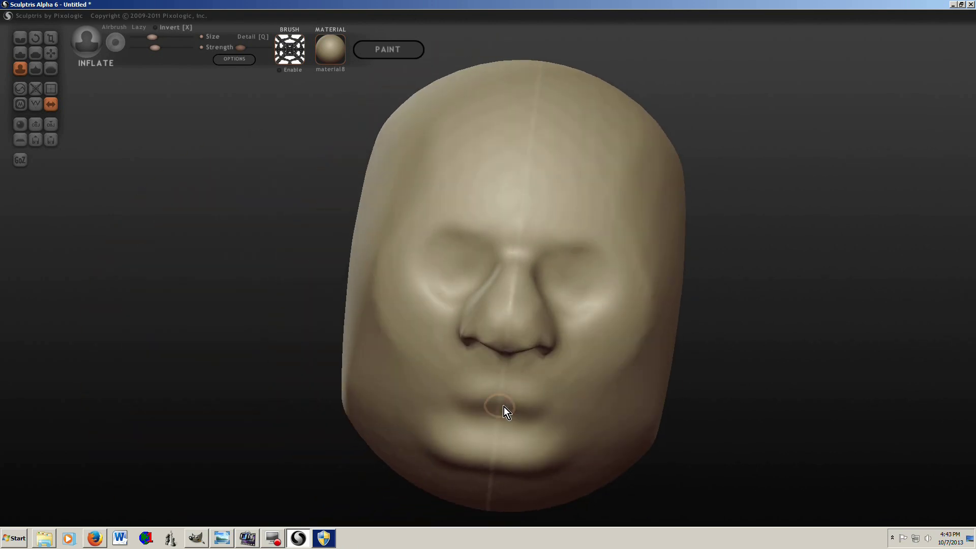
mouse_move(504, 406)
right_down()
mouse_move(497, 441)
mouse_move(490, 332)
mouse_move(567, 318)
mouse_move(507, 343)
mouse_move(514, 340)
mouse_move(486, 337)
mouse_move(509, 383)
right_up()
Step: Add volume between the nose and upper lip, then frame the nose and mouth for smoothing
scroll(508, 383, down, 1)
drag(494, 385, 485, 373)
right_drag(485, 373, 486, 433)
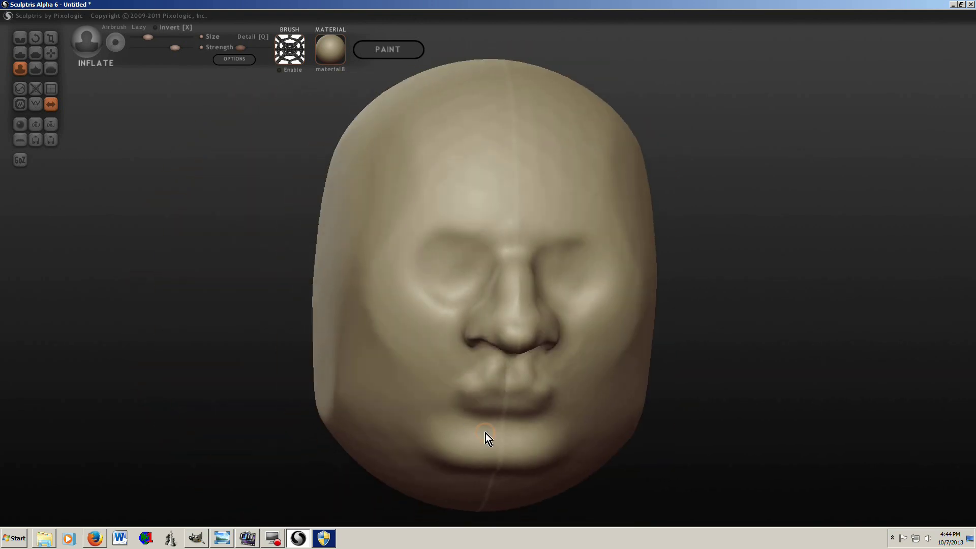
mouse_move(481, 467)
right_down()
mouse_move(615, 394)
mouse_move(529, 323)
mouse_move(525, 336)
mouse_move(577, 218)
mouse_move(436, 227)
mouse_move(581, 292)
mouse_move(551, 217)
right_up()
key(b)
mouse_move(571, 250)
right_down()
mouse_move(670, 211)
mouse_move(715, 225)
mouse_move(746, 262)
mouse_move(286, 309)
mouse_move(612, 66)
mouse_move(450, 314)
mouse_move(404, 240)
mouse_move(682, 277)
mouse_move(444, 300)
mouse_move(676, 270)
mouse_move(614, 285)
mouse_move(591, 317)
right_up()
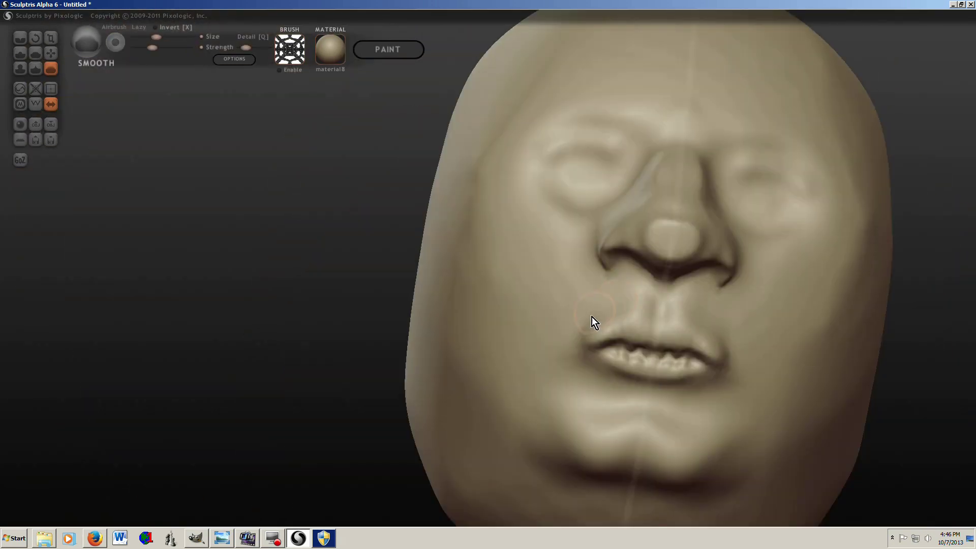
Step: Smooth away bumpy detail inside the mouth and the creases around the eyes
drag(591, 316, 698, 362)
mouse_move(698, 362)
right_down()
mouse_move(780, 252)
mouse_move(421, 303)
mouse_move(704, 238)
mouse_move(589, 247)
mouse_move(548, 261)
right_up()
key(i)
scroll(548, 262, up, 3)
key(s)
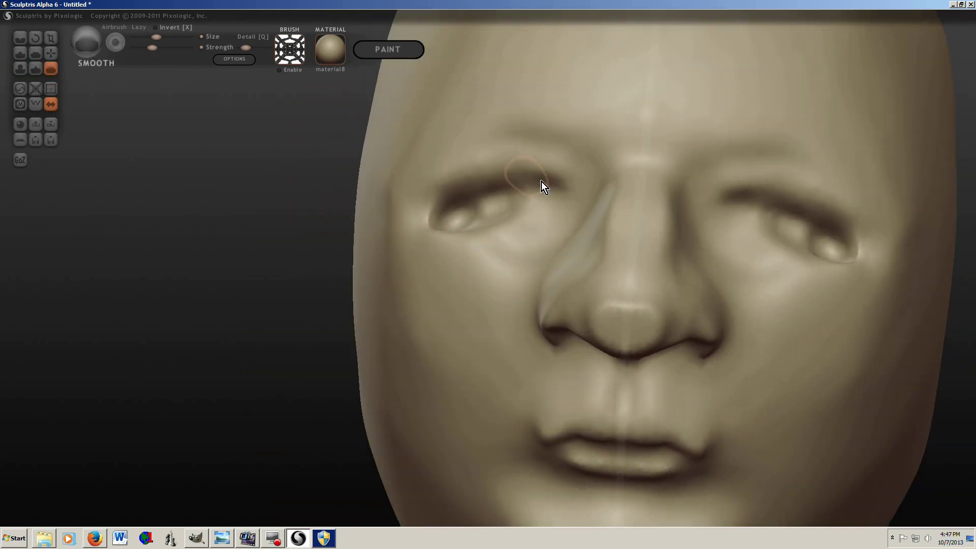
drag(541, 182, 778, 223)
mouse_move(778, 223)
right_down()
mouse_move(615, 253)
mouse_move(364, 181)
mouse_move(581, 231)
mouse_move(579, 210)
mouse_move(660, 219)
mouse_move(863, 308)
mouse_move(654, 402)
right_up()
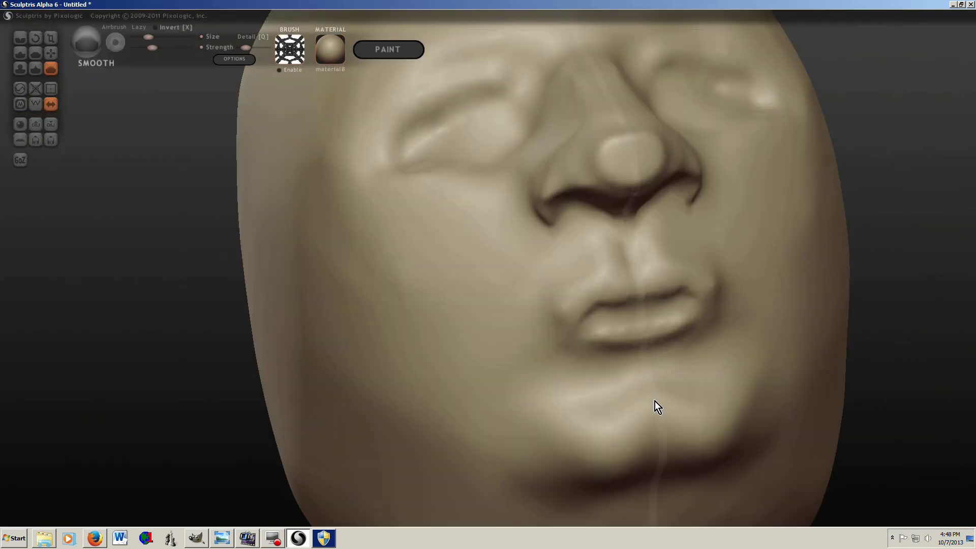
scroll(654, 402, down, 5)
Step: Grab the lips closed and forward from a side profile
mouse_move(433, 183)
right_down()
mouse_move(448, 211)
mouse_move(393, 278)
mouse_move(532, 213)
mouse_move(669, 392)
right_up()
scroll(394, 278, up, 5)
scroll(531, 212, down, 3)
click(51, 52)
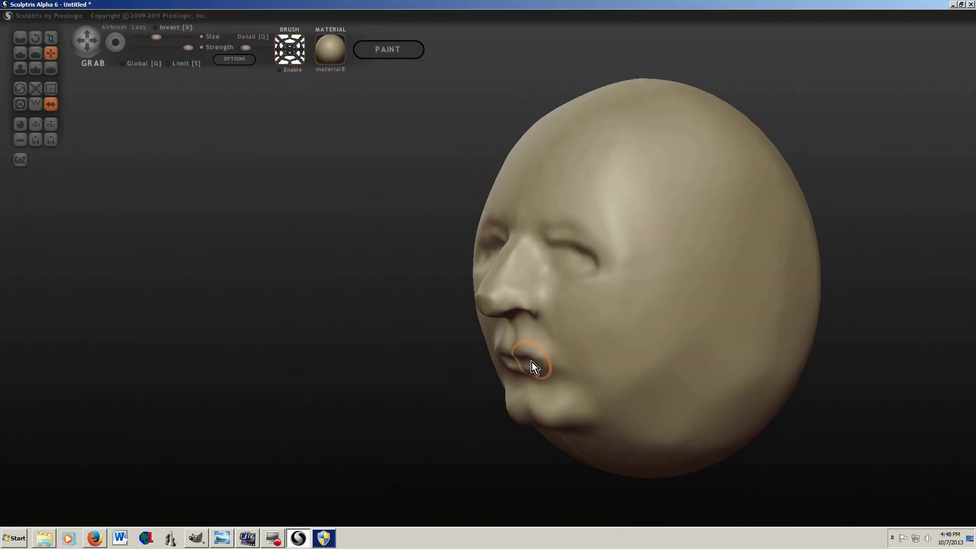
right_drag(531, 362, 463, 288)
drag(513, 391, 509, 380)
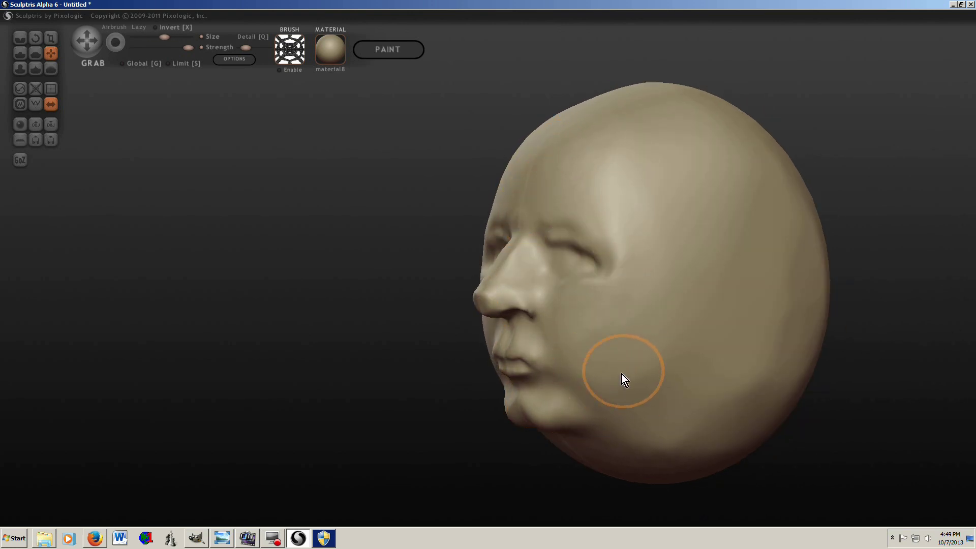
mouse_move(620, 379)
right_down()
mouse_move(283, 318)
mouse_move(481, 311)
mouse_move(537, 247)
right_up()
scroll(481, 311, up, 3)
Step: Inflate the area around the nostrils, viewed from below the nose
key(7)
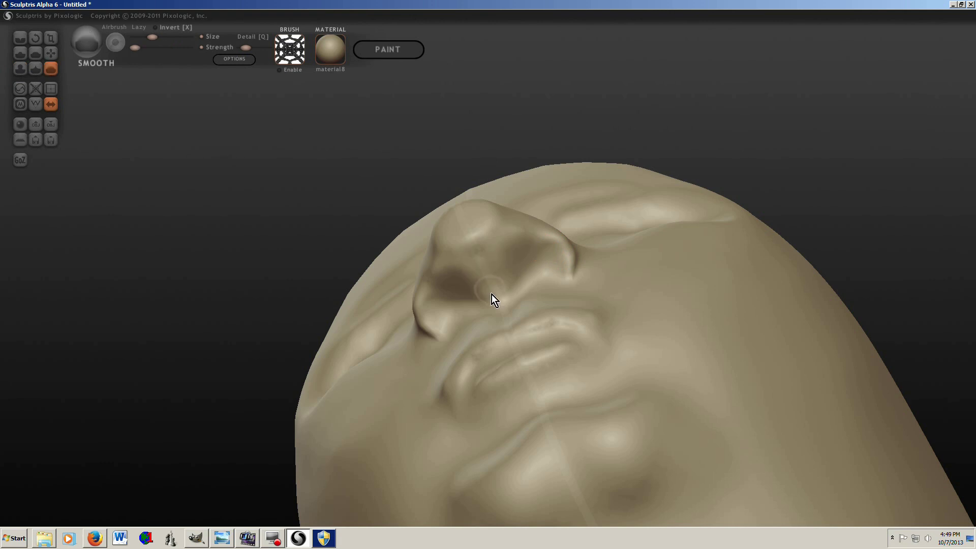
right_drag(492, 296, 557, 241)
mouse_move(560, 264)
mouse_down()
mouse_move(548, 283)
mouse_move(521, 271)
mouse_up()
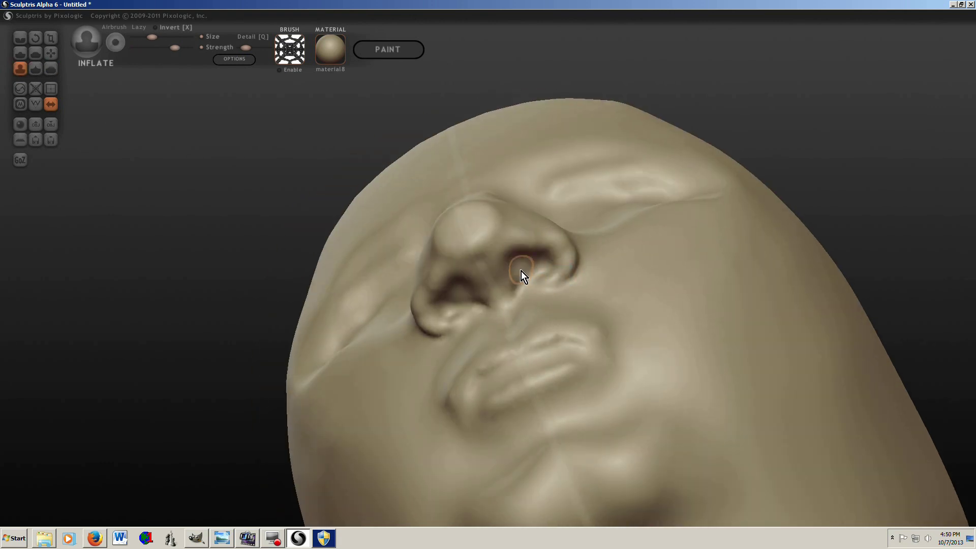
mouse_move(521, 271)
right_down()
mouse_move(422, 213)
mouse_move(19, 42)
right_up()
Step: Crease a sharp line between the lips
click(19, 42)
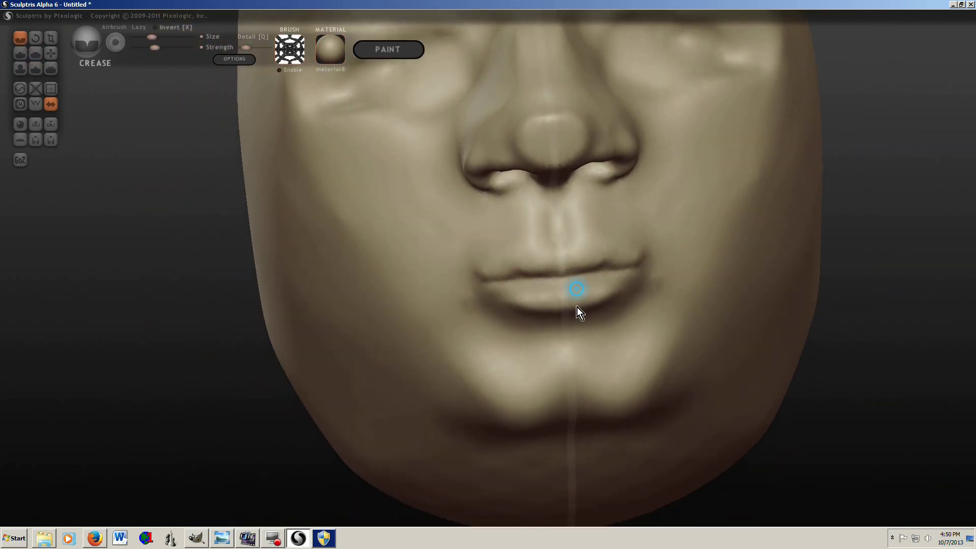
right_drag(577, 307, 615, 356)
drag(513, 351, 633, 341)
scroll(533, 350, down, 5)
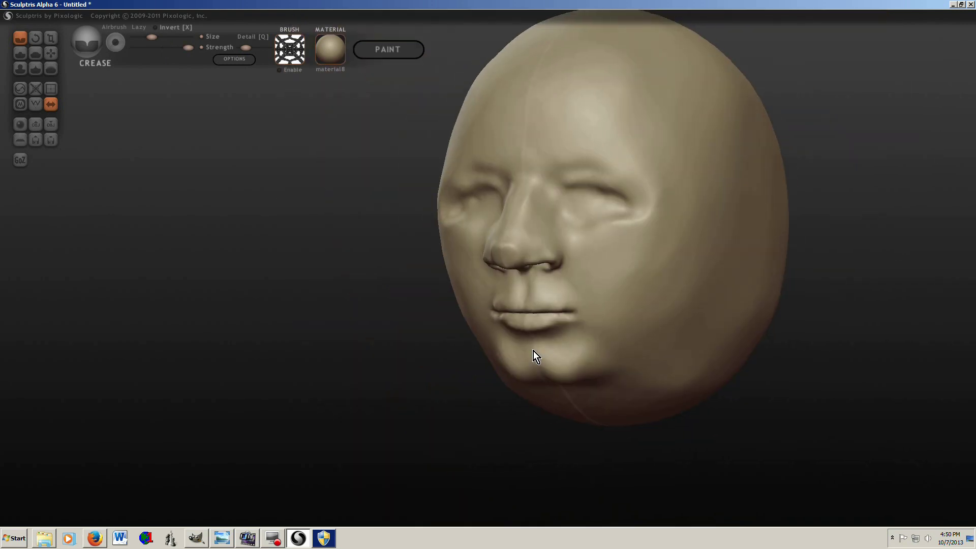
Step: Inflate fuller brows above the eyes and return to a frontal view
key(7)
scroll(261, 159, up, 5)
scroll(687, 198, down, 5)
mouse_move(687, 197)
right_down()
mouse_move(587, 272)
mouse_move(580, 179)
mouse_move(581, 224)
right_up()
scroll(588, 272, up, 5)
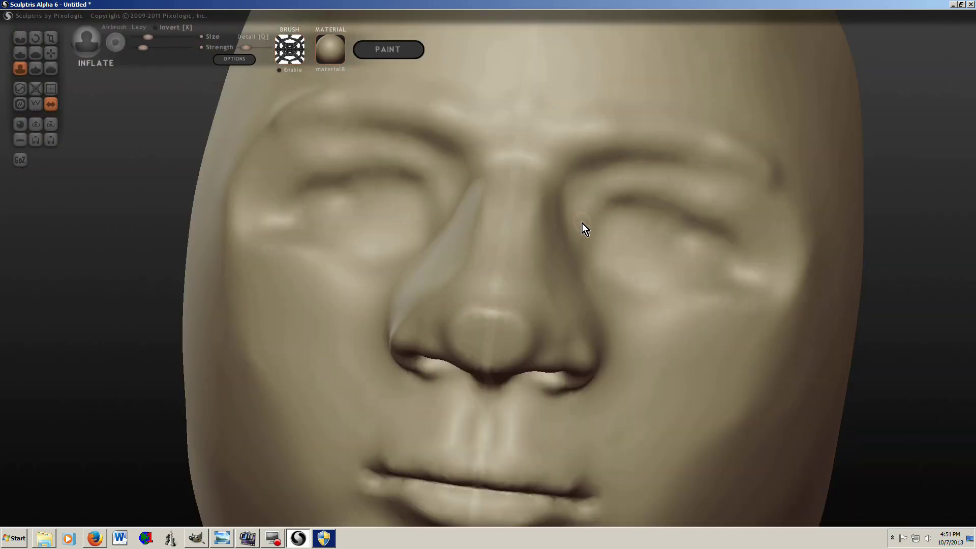
drag(645, 124, 708, 130)
mouse_move(707, 130)
right_down()
mouse_move(563, 226)
mouse_move(563, 299)
mouse_move(536, 293)
right_up()
scroll(536, 294, down, 2)
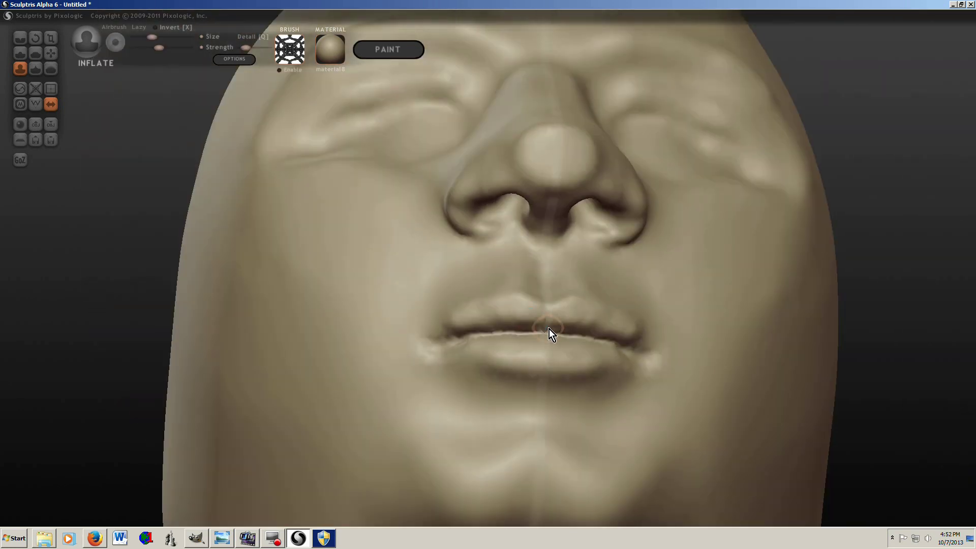
mouse_move(549, 330)
right_down()
mouse_move(653, 333)
mouse_move(625, 279)
right_up()
scroll(626, 279, down, 5)
scroll(625, 280, up, 3)
Step: Inflate the cheeks slightly from a three-quarter view
click(51, 42)
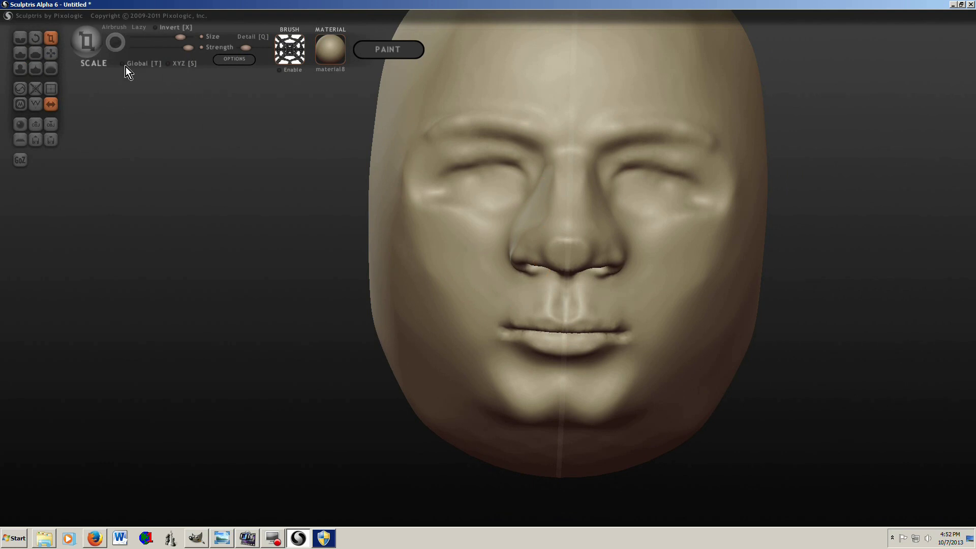
mouse_move(656, 213)
right_down()
mouse_move(613, 222)
mouse_move(736, 269)
right_up()
scroll(735, 268, down, 2)
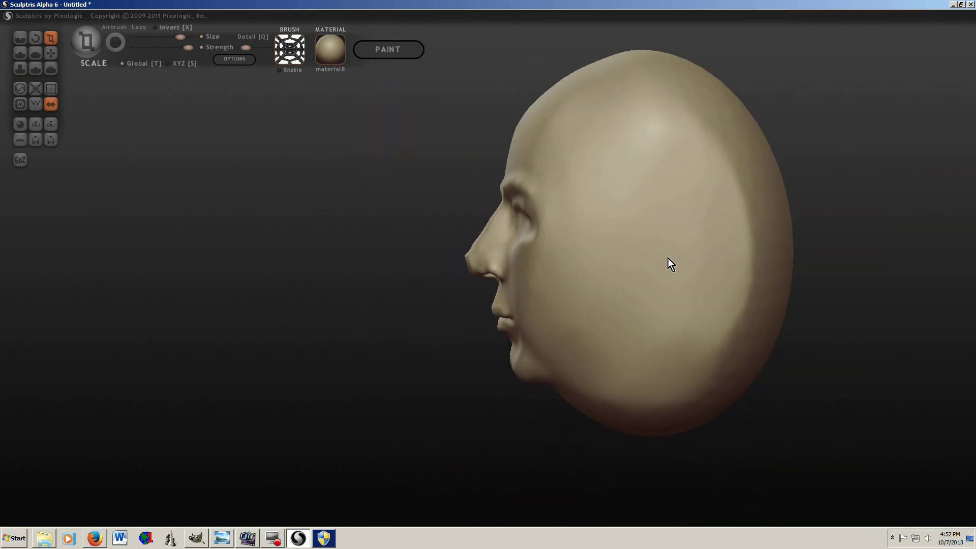
right_drag(669, 264, 594, 269)
scroll(544, 252, up, 2)
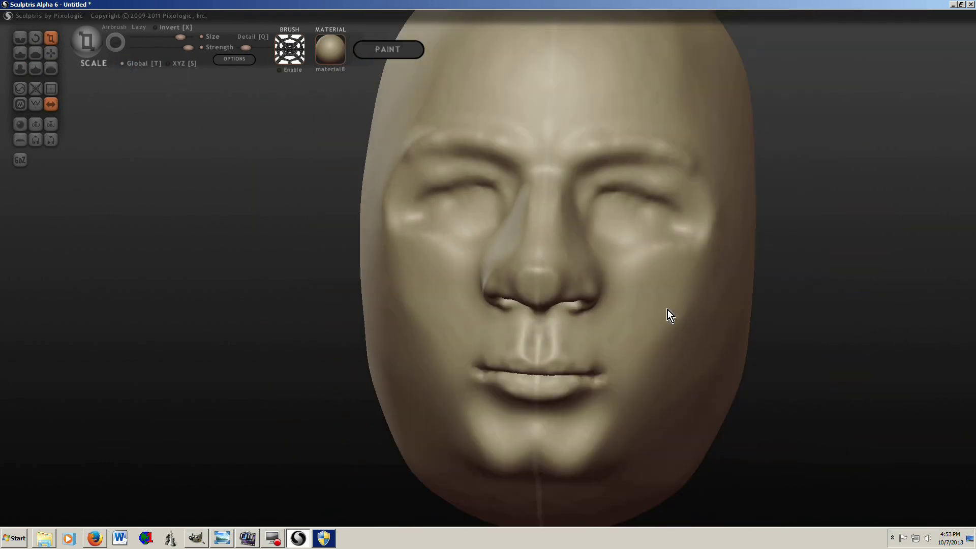
key(i)
scroll(496, 301, down, 2)
mouse_move(496, 302)
right_down()
mouse_move(524, 256)
mouse_move(590, 317)
mouse_move(559, 248)
mouse_move(562, 283)
mouse_move(588, 281)
mouse_move(483, 307)
mouse_move(596, 287)
right_up()
scroll(590, 317, up, 2)
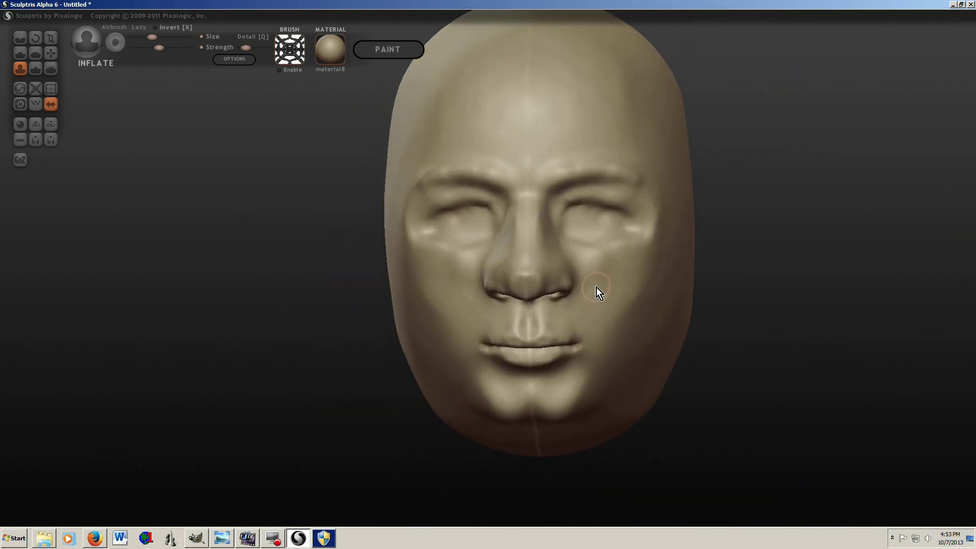
drag(596, 288, 607, 265)
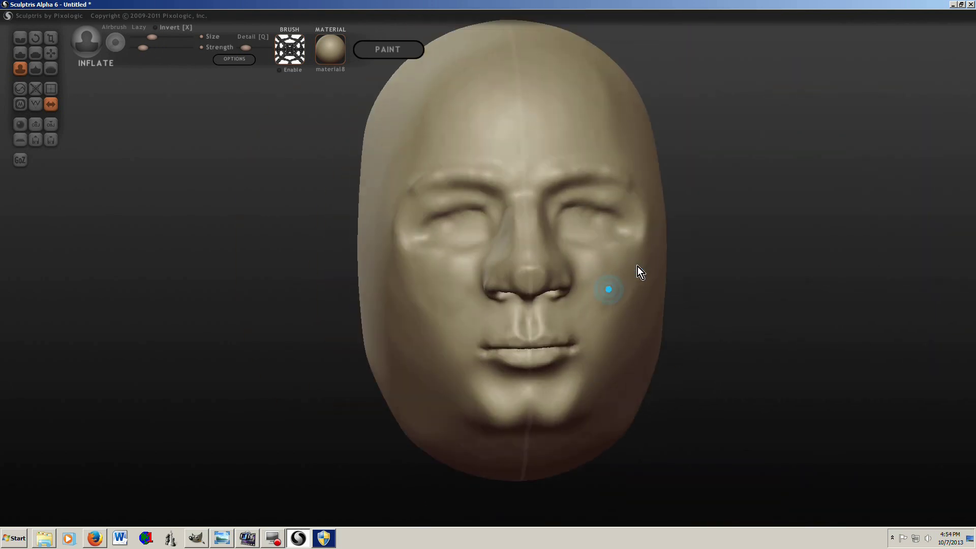
Step: Grab the chin into shape and inspect it from several sides
right_drag(638, 266, 528, 398)
key(g)
drag(529, 397, 519, 408)
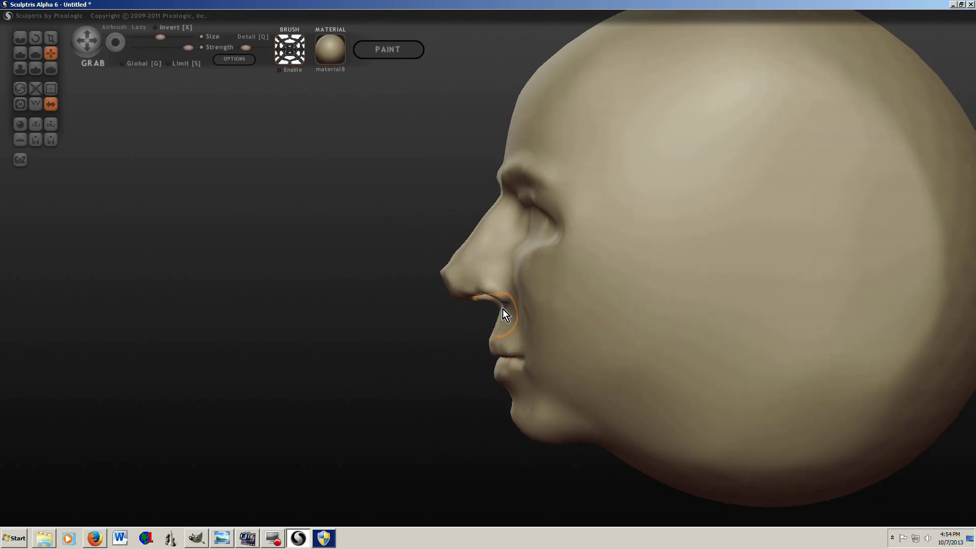
right_drag(497, 307, 505, 300)
scroll(585, 306, up, 3)
mouse_move(585, 305)
right_down()
mouse_move(573, 327)
mouse_move(499, 209)
mouse_move(758, 301)
mouse_move(400, 249)
mouse_move(399, 299)
mouse_move(460, 93)
mouse_move(480, 370)
right_up()
scroll(490, 290, up, 3)
scroll(490, 290, down, 2)
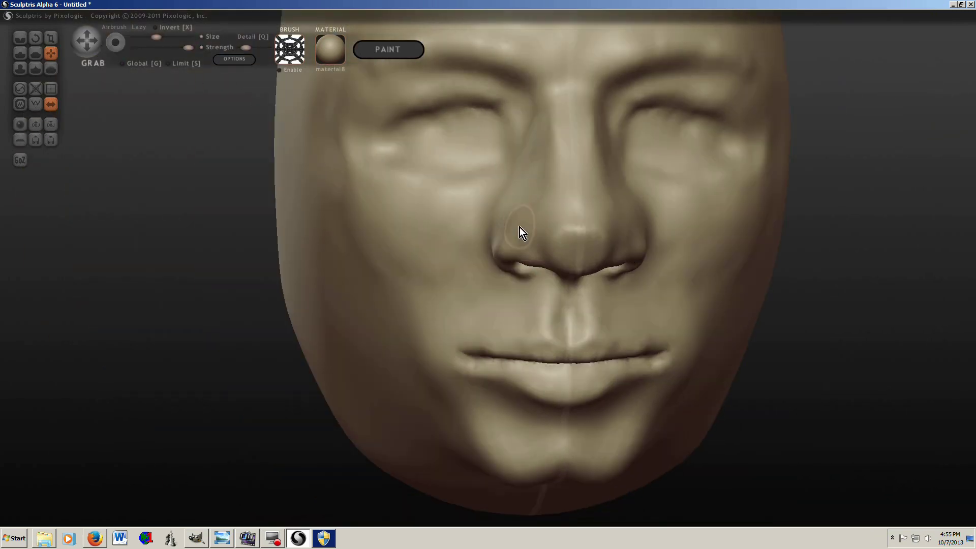
Step: Smooth the surface around the nose from side and profile views
key(shift)
mouse_move(465, 206)
right_down()
mouse_move(512, 220)
mouse_move(472, 205)
mouse_move(558, 82)
mouse_move(554, 180)
mouse_move(666, 219)
mouse_move(610, 84)
mouse_move(609, 220)
right_up()
scroll(609, 221, down, 2)
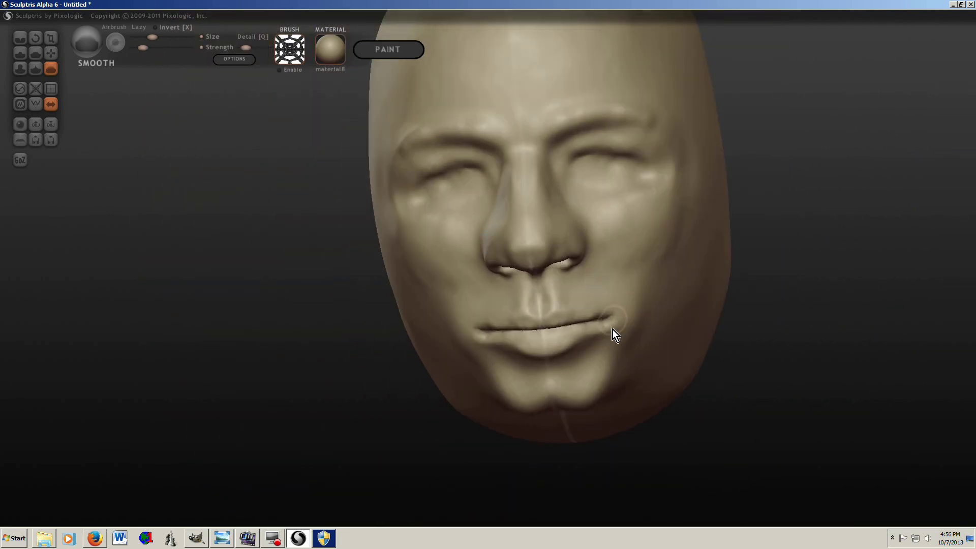
right_drag(612, 329, 610, 299)
scroll(584, 297, down, 2)
scroll(558, 254, up, 3)
right_drag(470, 135, 454, 246)
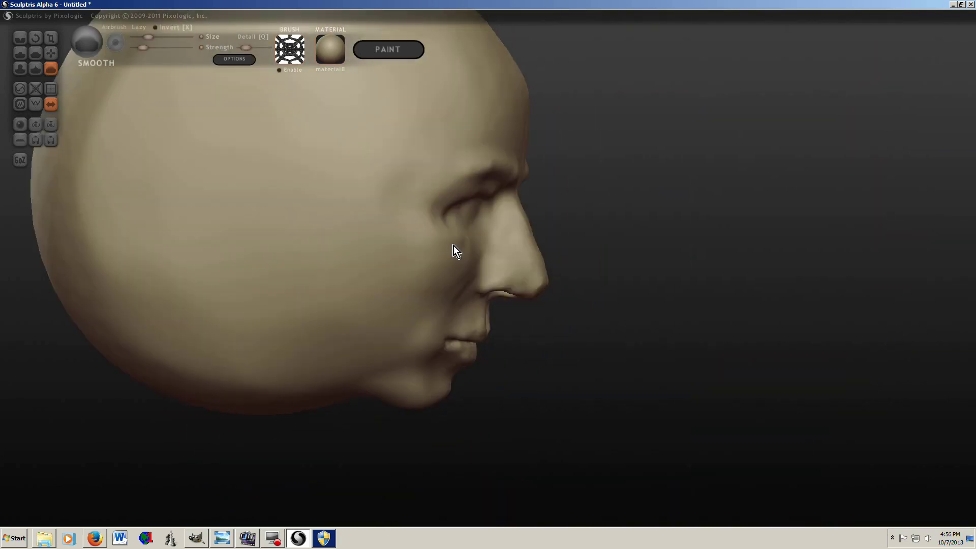
scroll(271, 258, down, 3)
Step: Flatten and smooth the surface while viewing the top of the head
click(36, 52)
mouse_move(271, 259)
right_down()
mouse_move(453, 224)
mouse_move(465, 335)
mouse_move(451, 291)
mouse_move(474, 231)
mouse_move(444, 218)
mouse_move(485, 213)
right_up()
scroll(474, 231, up, 3)
scroll(455, 191, up, 3)
scroll(435, 173, down, 5)
click(51, 70)
scroll(486, 213, up, 3)
scroll(501, 153, up, 2)
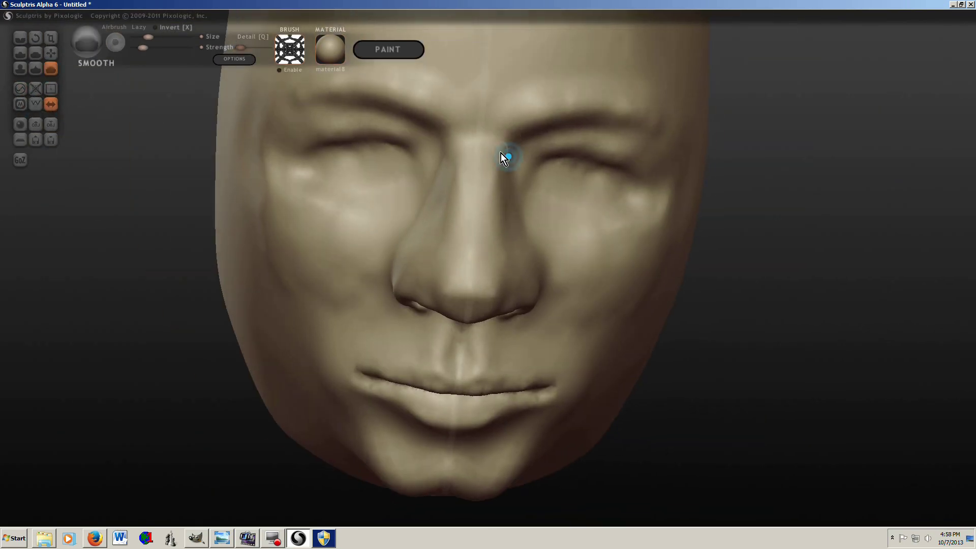
scroll(501, 153, down, 2)
Step: Inflate the nose bridge, nostril wings and lips from three-quarter and profile views
click(21, 68)
mouse_move(356, 203)
right_down()
mouse_move(454, 146)
mouse_move(595, 124)
mouse_move(373, 277)
mouse_move(537, 233)
mouse_move(389, 182)
right_up()
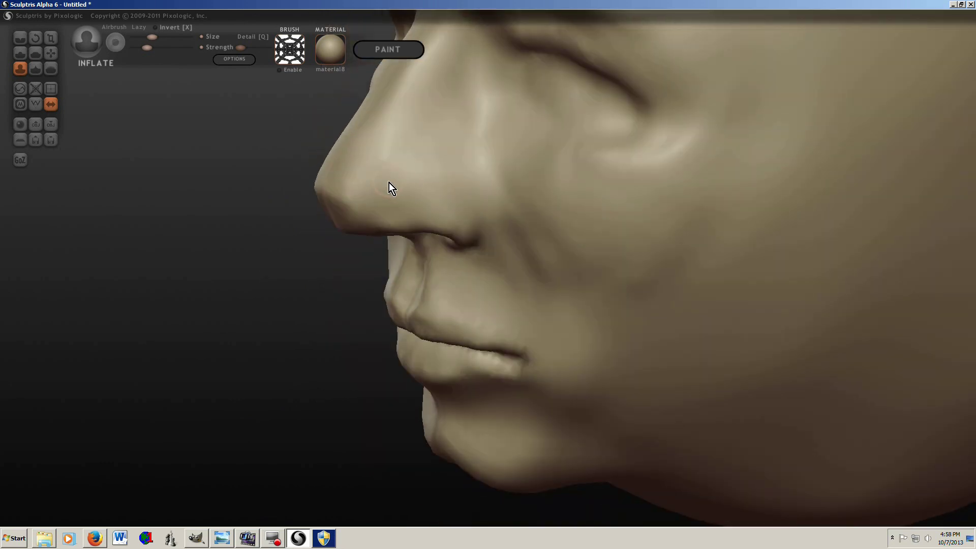
right_drag(447, 175, 477, 188)
mouse_move(541, 208)
right_down()
mouse_move(484, 181)
mouse_move(488, 221)
mouse_move(434, 165)
mouse_move(396, 153)
mouse_move(632, 209)
mouse_move(486, 171)
mouse_move(436, 205)
mouse_move(519, 163)
mouse_move(619, 144)
mouse_move(480, 217)
right_up()
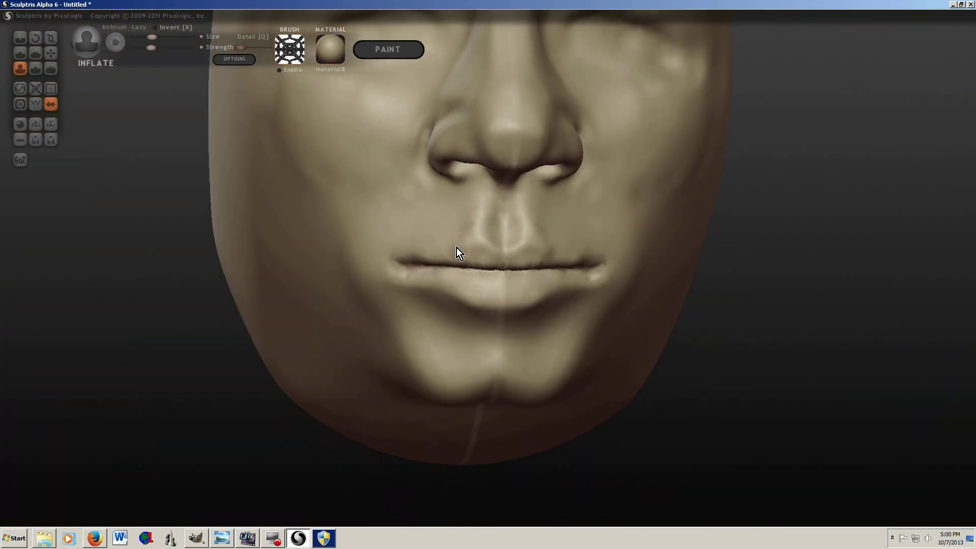
mouse_move(561, 288)
right_down()
mouse_move(465, 289)
mouse_move(499, 307)
mouse_move(299, 282)
right_up()
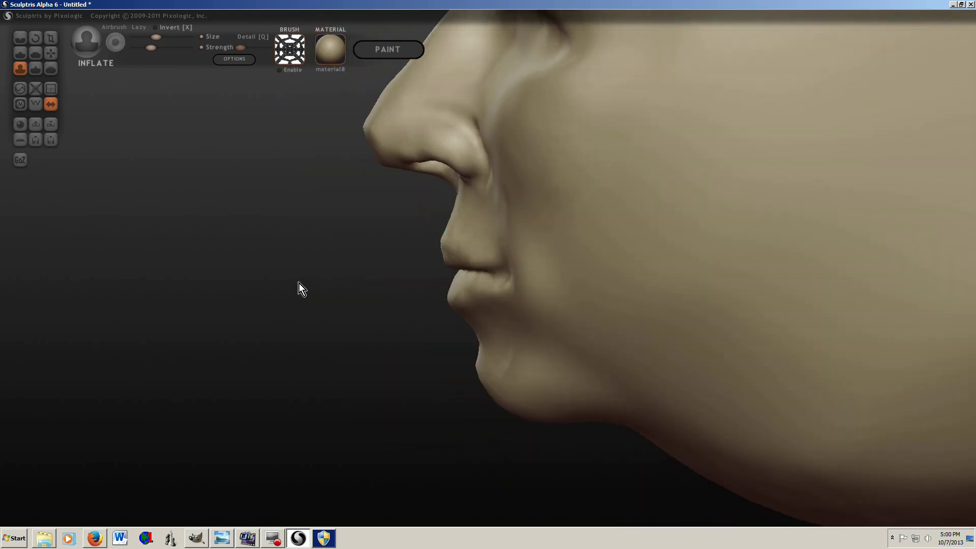
key(g)
mouse_move(524, 278)
right_down()
mouse_move(424, 298)
mouse_move(634, 261)
right_up()
scroll(425, 298, down, 5)
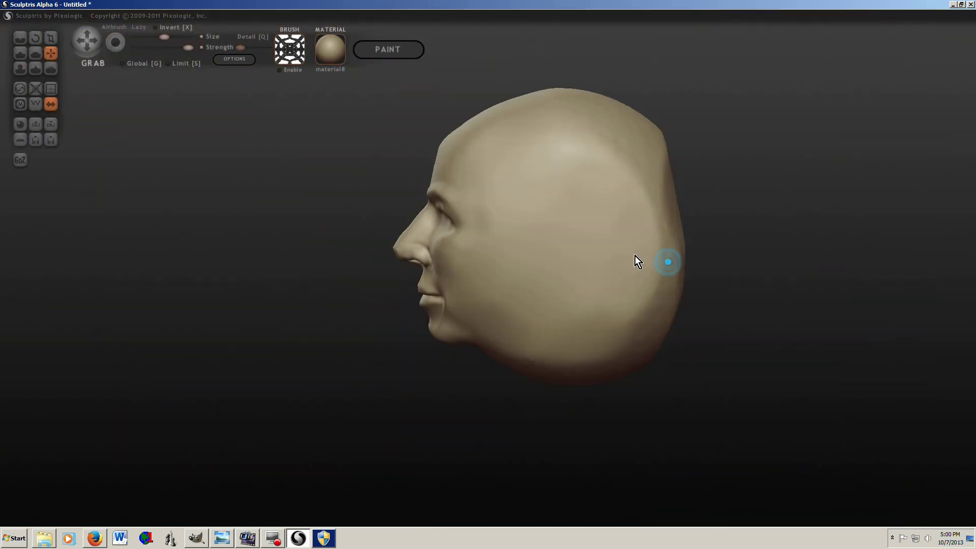
Step: Grab the back of the head outward and smooth the skull from above
drag(657, 288, 621, 230)
mouse_move(621, 230)
right_down()
mouse_move(657, 375)
mouse_move(551, 294)
mouse_move(470, 315)
mouse_move(583, 320)
right_up()
key(s)
drag(318, 245, 386, 197)
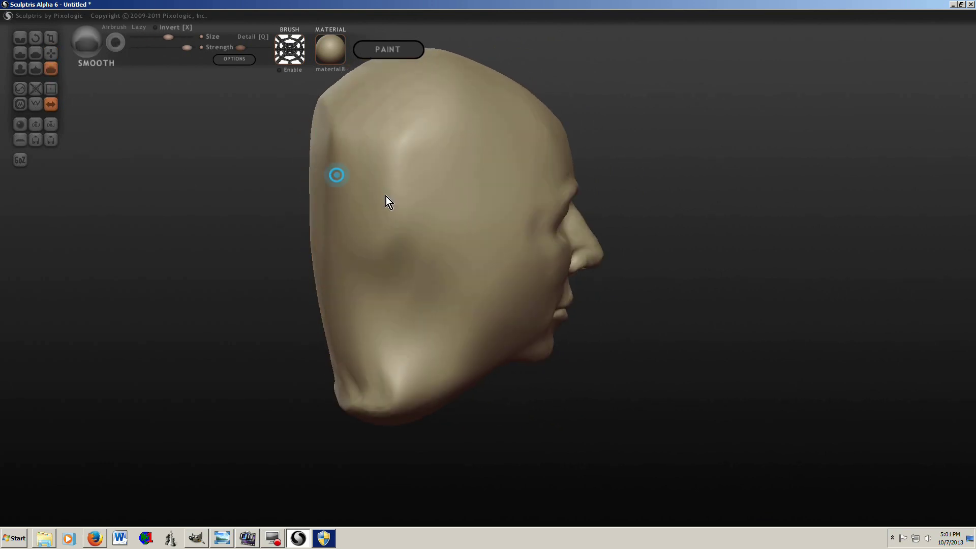
mouse_move(386, 196)
right_down()
mouse_move(398, 338)
mouse_move(490, 201)
right_up()
mouse_move(414, 216)
right_down()
mouse_move(423, 209)
mouse_move(488, 240)
mouse_move(393, 362)
mouse_move(570, 364)
mouse_move(492, 321)
mouse_move(344, 321)
right_up()
scroll(344, 321, up, 3)
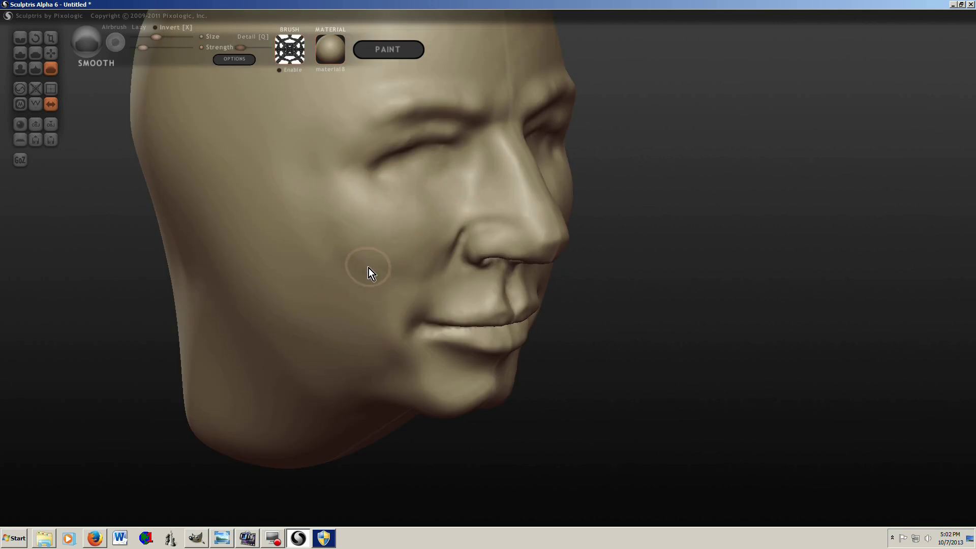
mouse_move(368, 268)
right_down()
mouse_move(568, 262)
mouse_move(514, 231)
mouse_move(427, 307)
mouse_move(622, 339)
mouse_move(432, 326)
mouse_move(599, 344)
right_up()
Step: Inflate the cheeks into fuller, rounded shapes from a three-quarter view
click(20, 68)
scroll(523, 123, down, 1)
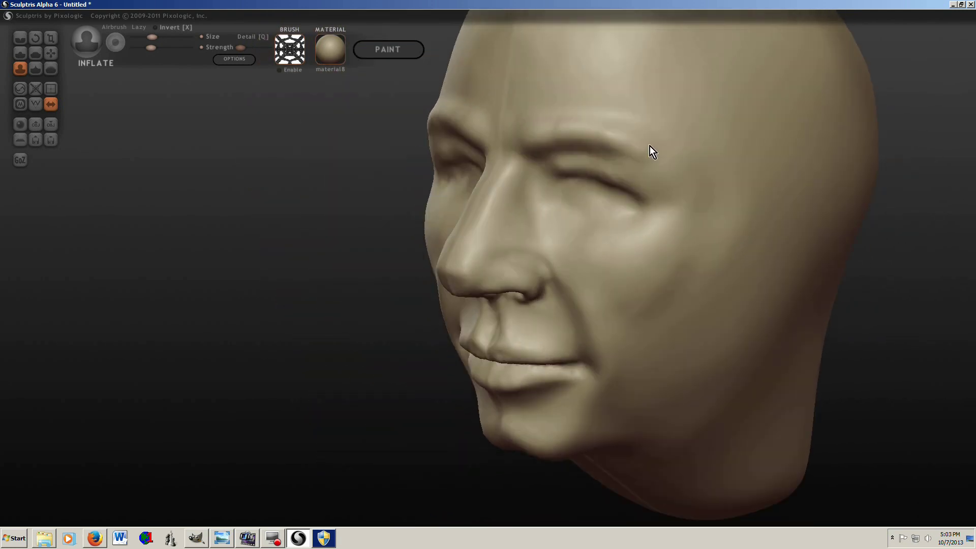
right_drag(650, 146, 606, 158)
scroll(606, 159, up, 1)
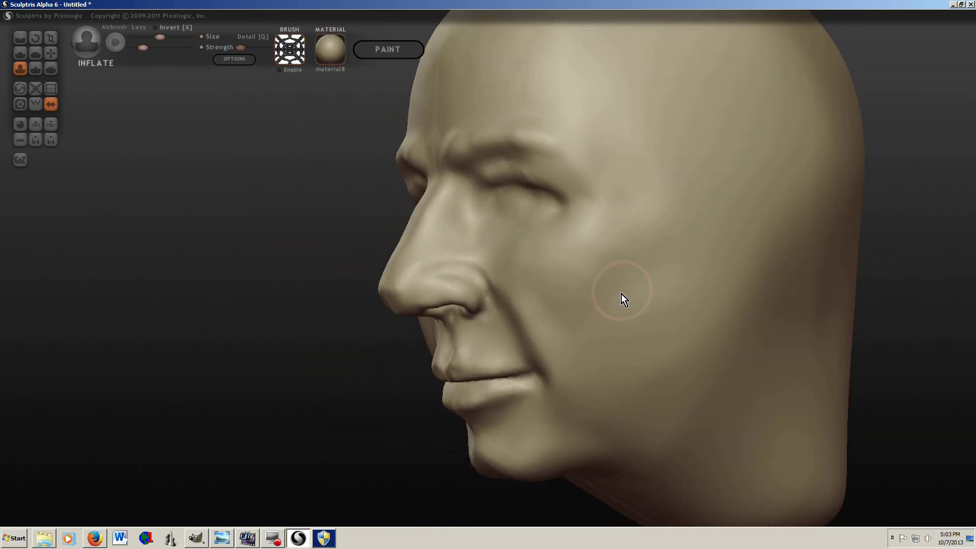
scroll(541, 367, down, 1)
right_drag(561, 384, 696, 305)
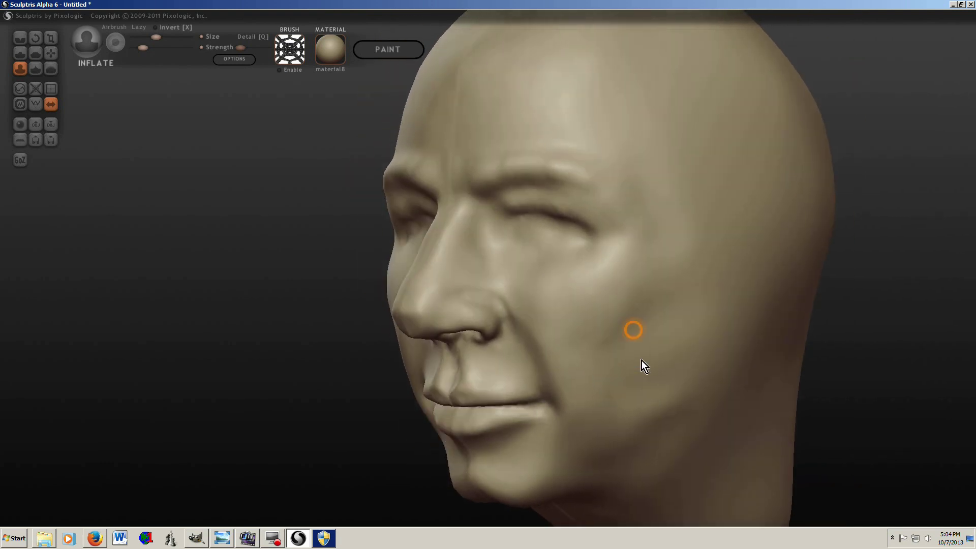
scroll(641, 364, up, 2)
scroll(511, 209, up, 2)
scroll(430, 264, down, 1)
scroll(535, 233, down, 3)
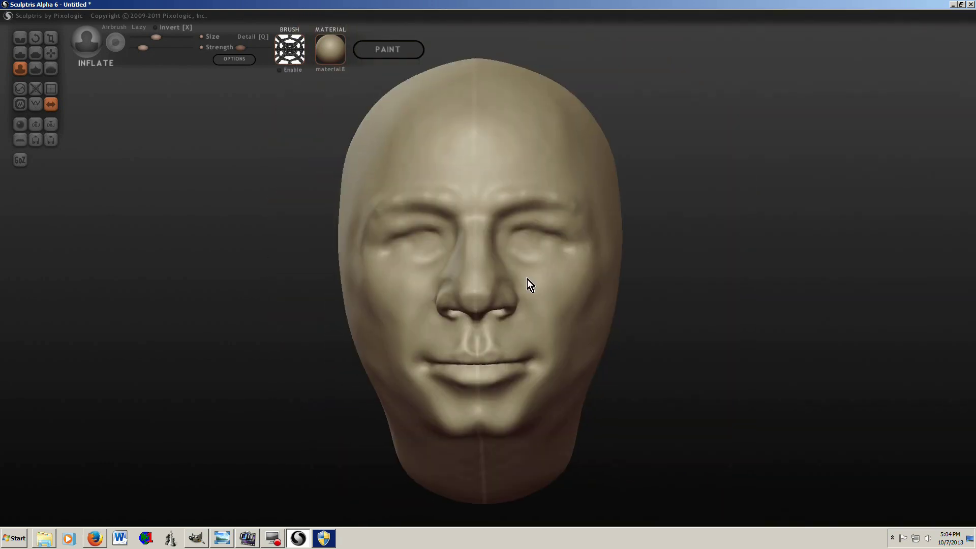
scroll(526, 279, up, 3)
scroll(614, 208, down, 3)
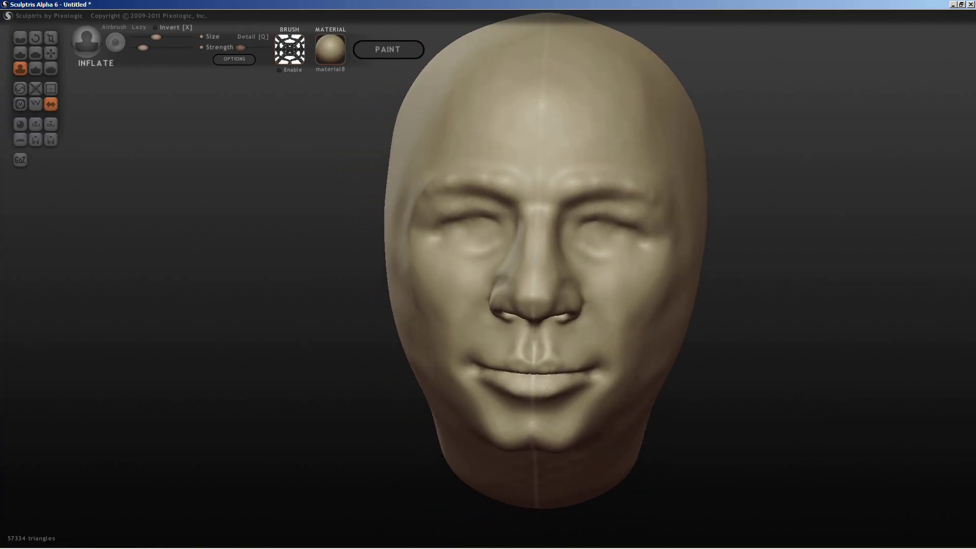
Step: From a near-frontal view, dent the eye corners and carve along both lower eyelids
mouse_move(718, 367)
mouse_down()
mouse_move(638, 412)
mouse_move(616, 384)
mouse_up()
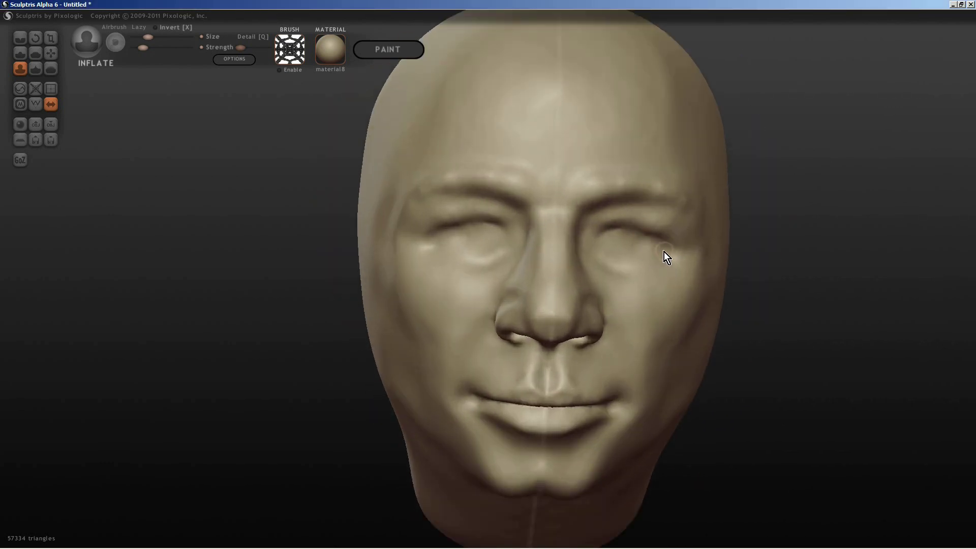
drag(664, 252, 435, 224)
scroll(449, 180, up, 2)
mouse_move(449, 180)
right_down()
mouse_move(514, 233)
mouse_move(439, 285)
right_up()
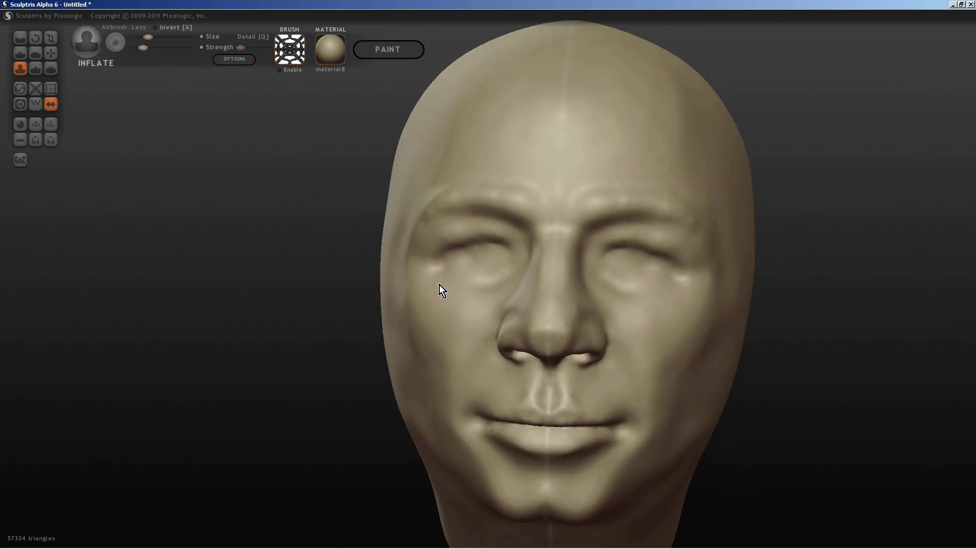
scroll(601, 268, up, 5)
mouse_move(600, 176)
mouse_down()
mouse_move(615, 203)
mouse_move(585, 188)
mouse_move(390, 239)
mouse_up()
scroll(584, 188, down, 5)
scroll(761, 182, up, 4)
scroll(676, 252, down, 4)
scroll(676, 253, up, 2)
mouse_move(545, 237)
mouse_down()
mouse_move(622, 266)
mouse_move(679, 256)
mouse_up()
scroll(680, 255, down, 4)
Step: Soften the inner eye corners and inflate both upper eyelids symmetrically
key(g)
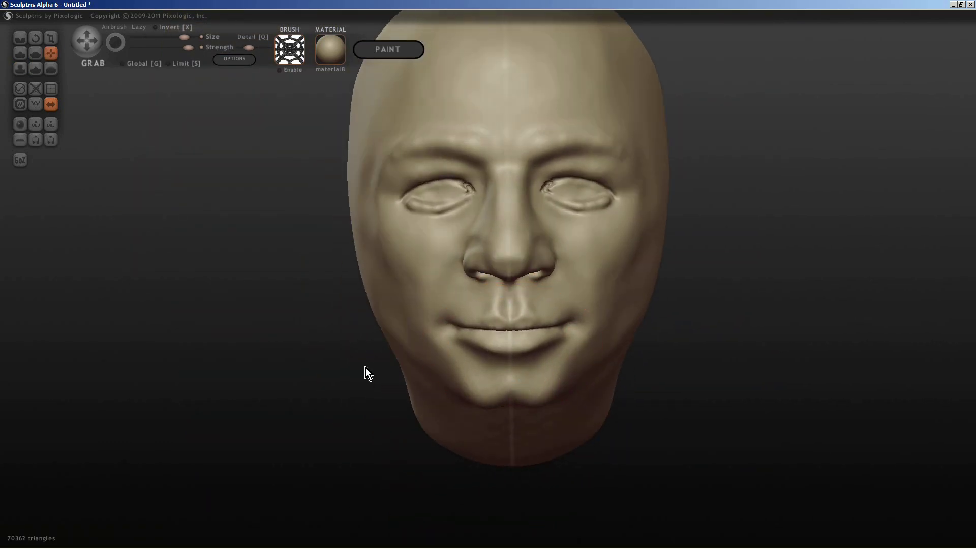
scroll(512, 204, up, 2)
scroll(513, 203, up, 3)
click(51, 68)
drag(467, 190, 459, 202)
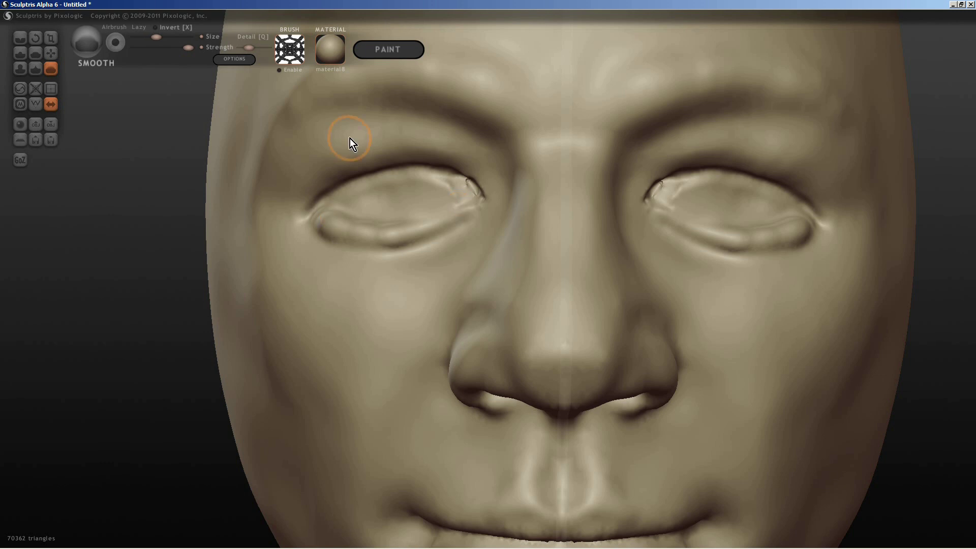
key(i)
drag(351, 142, 322, 192)
mouse_move(322, 192)
right_down()
mouse_move(399, 183)
mouse_move(405, 201)
mouse_move(522, 273)
mouse_move(390, 287)
right_up()
scroll(411, 172, down, 3)
scroll(437, 329, down, 5)
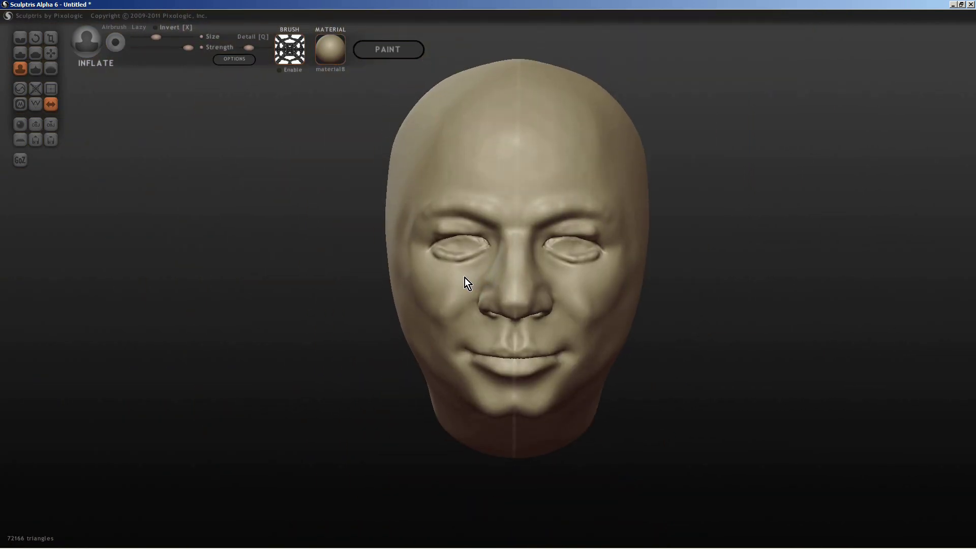
scroll(398, 226, up, 5)
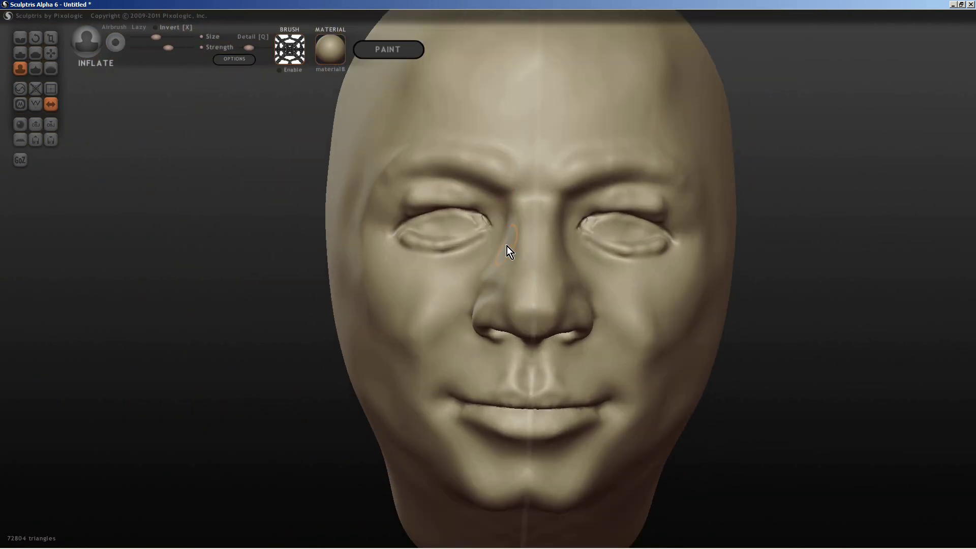
Step: Smooth both cheeks, inflate beside the nostril, and build the nose-to-mouth fold
shift+drag(507, 246, 413, 331)
mouse_move(412, 331)
right_down()
mouse_move(444, 256)
mouse_move(413, 170)
mouse_move(544, 304)
right_up()
right_drag(636, 325, 553, 182)
scroll(553, 183, up, 3)
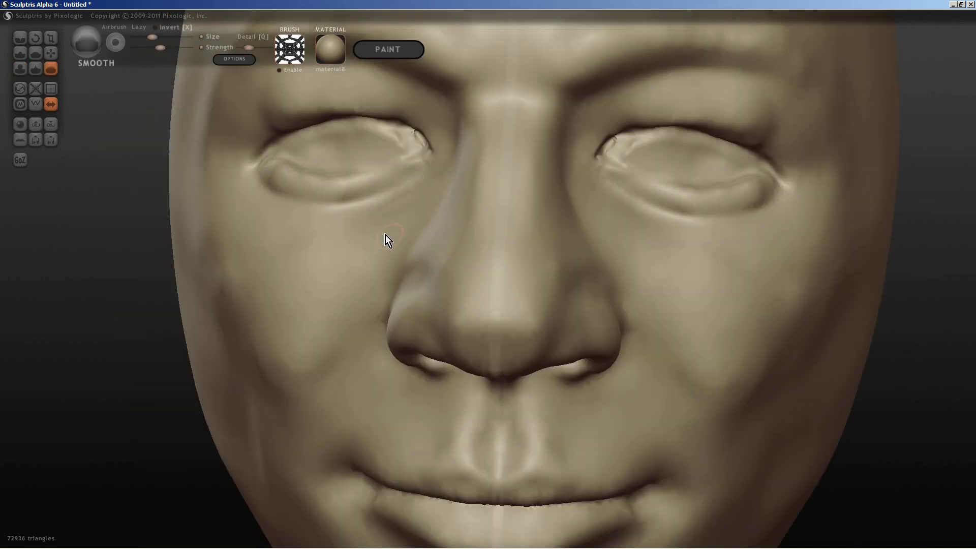
alt+right_drag(386, 236, 471, 189)
mouse_move(472, 190)
mouse_down()
mouse_move(515, 130)
mouse_move(499, 179)
mouse_move(501, 235)
mouse_up()
scroll(559, 284, down, 5)
scroll(699, 247, up, 5)
mouse_move(559, 285)
right_down()
mouse_move(699, 247)
mouse_move(408, 368)
right_up()
Step: With Smooth active, turn the head to a three-quarter view
key(s)
scroll(575, 202, up, 3)
scroll(576, 202, down, 4)
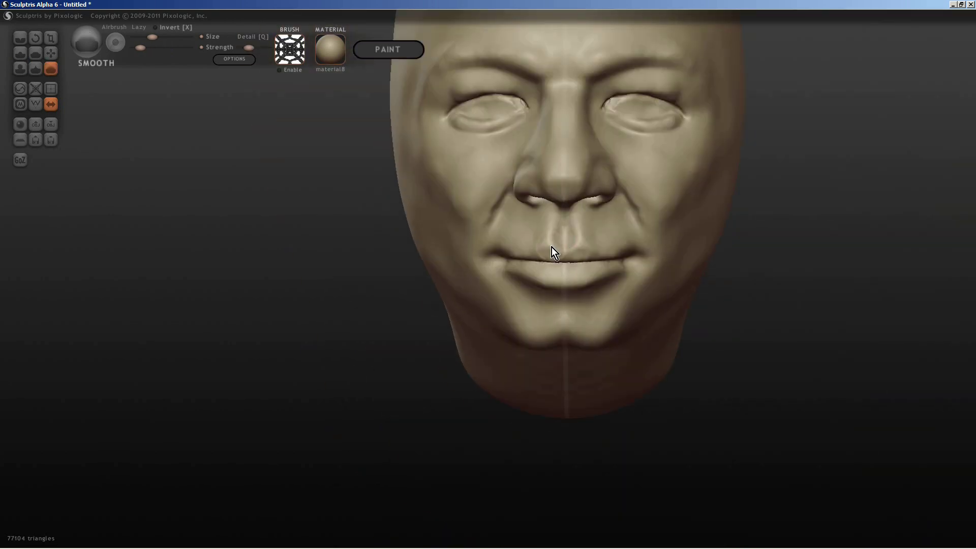
scroll(449, 207, up, 1)
scroll(458, 200, up, 3)
scroll(501, 170, down, 3)
mouse_move(501, 169)
right_down()
mouse_move(379, 260)
mouse_move(567, 219)
right_up()
scroll(378, 260, up, 3)
scroll(478, 282, down, 2)
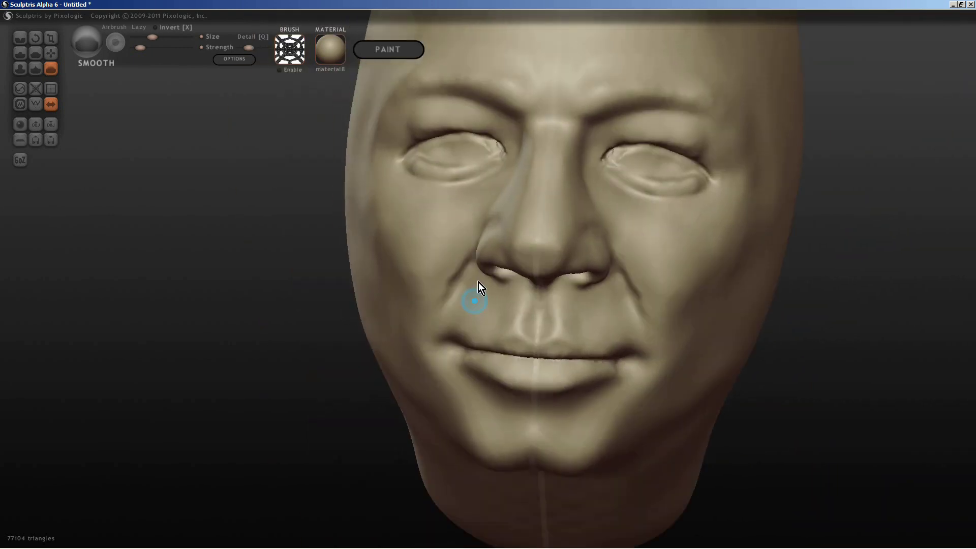
scroll(454, 381, up, 2)
Step: Crease the eyelid lines and the outer eye corner with the Crease brush
mouse_move(642, 307)
right_down()
mouse_move(454, 382)
mouse_move(466, 312)
mouse_move(366, 159)
right_up()
scroll(466, 313, down, 2)
scroll(366, 159, up, 3)
key(c)
mouse_move(458, 146)
mouse_down()
mouse_move(347, 153)
mouse_move(443, 175)
mouse_up()
scroll(290, 157, up, 2)
scroll(443, 161, down, 2)
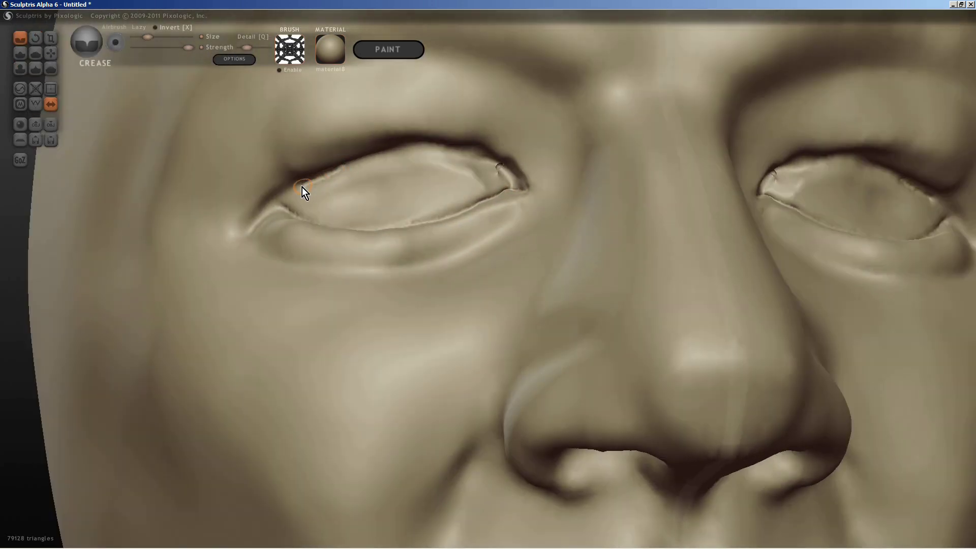
drag(301, 187, 249, 233)
scroll(248, 232, down, 3)
right_drag(249, 232, 409, 240)
scroll(410, 240, up, 2)
Step: Orbit through front, three-quarter and profile views to check the face
key(g)
scroll(637, 355, down, 2)
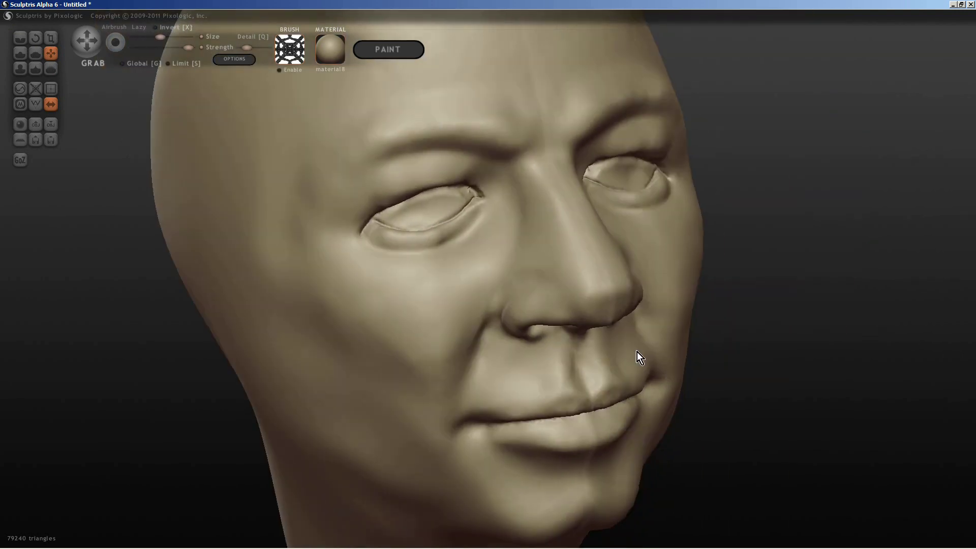
right_drag(637, 355, 533, 426)
scroll(614, 381, down, 2)
scroll(498, 382, up, 2)
mouse_move(613, 381)
right_down()
mouse_move(498, 381)
mouse_move(479, 241)
right_up()
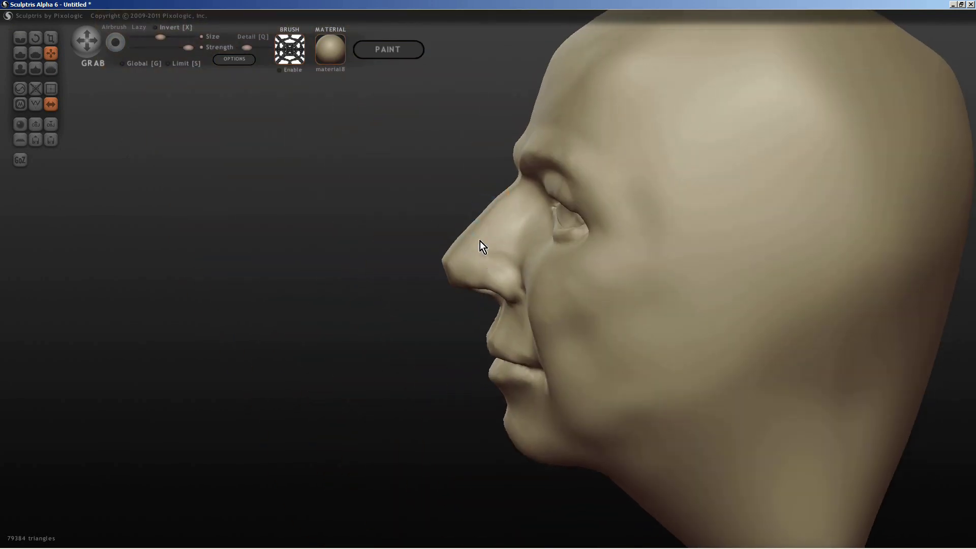
mouse_move(433, 309)
right_down()
mouse_move(529, 263)
mouse_move(599, 295)
mouse_move(494, 143)
mouse_move(459, 323)
right_up()
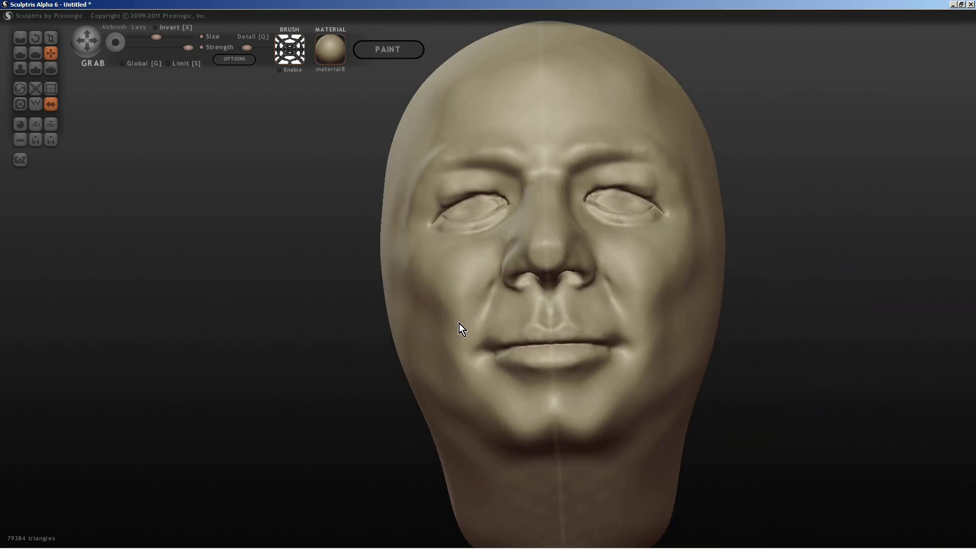
scroll(414, 296, up, 1)
scroll(414, 295, up, 4)
Step: Check the nose in profile, return to a frontal view, and mask the face around the eyes
right_drag(579, 305, 500, 185)
scroll(501, 186, down, 3)
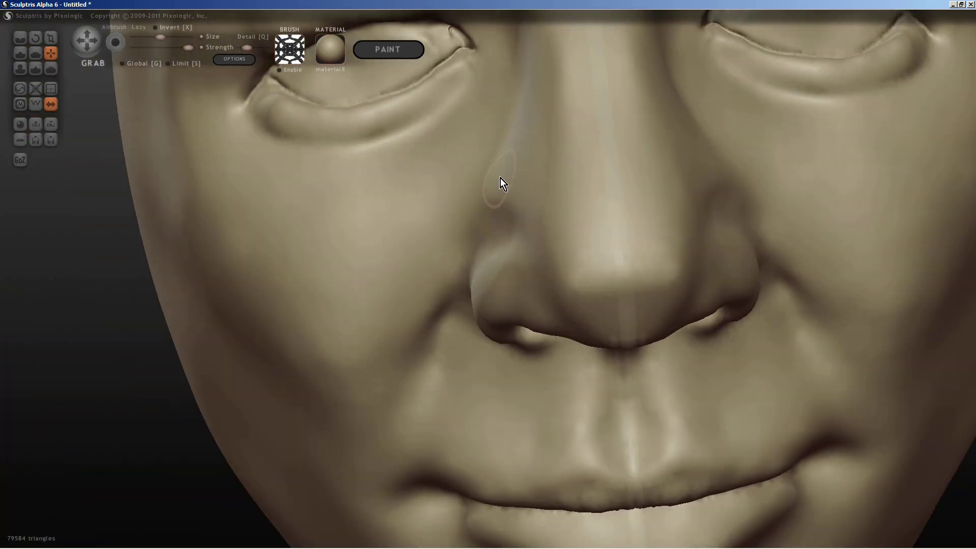
scroll(447, 320, down, 2)
scroll(545, 247, up, 3)
scroll(540, 162, down, 3)
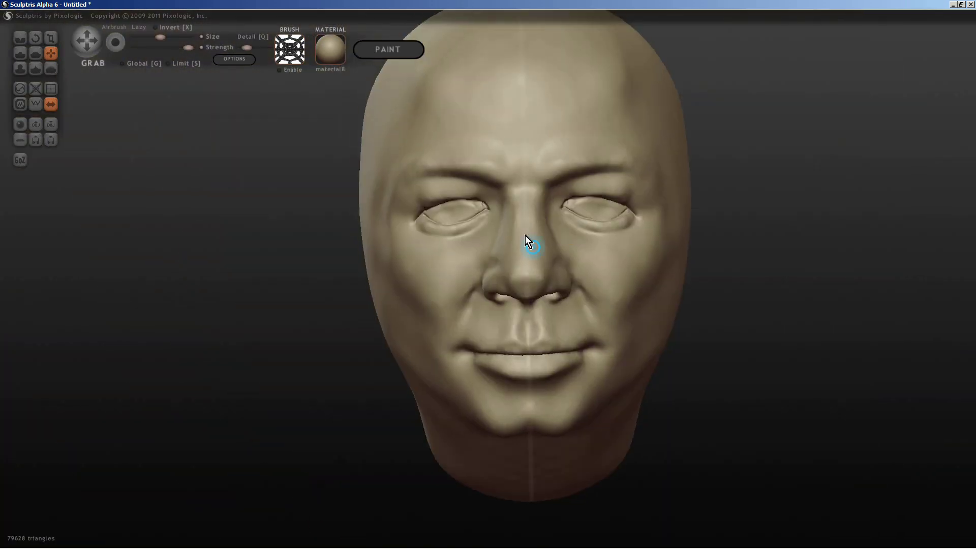
scroll(458, 219, up, 3)
mouse_move(525, 235)
right_down()
mouse_move(457, 219)
mouse_move(387, 168)
right_up()
click(21, 104)
mouse_move(356, 145)
mouse_down()
mouse_move(382, 167)
mouse_move(476, 129)
mouse_move(406, 157)
mouse_up()
Step: From a frontal view, inflate beside the nose, the upper lip and around the mouth
scroll(406, 157, down, 3)
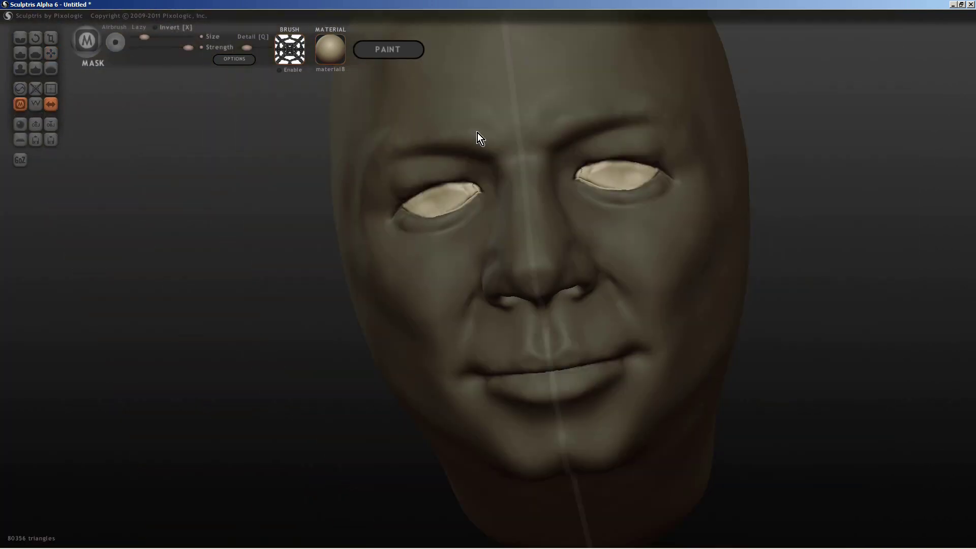
key(g)
right_drag(477, 133, 508, 194)
scroll(525, 258, up, 3)
right_drag(526, 258, 94, 142)
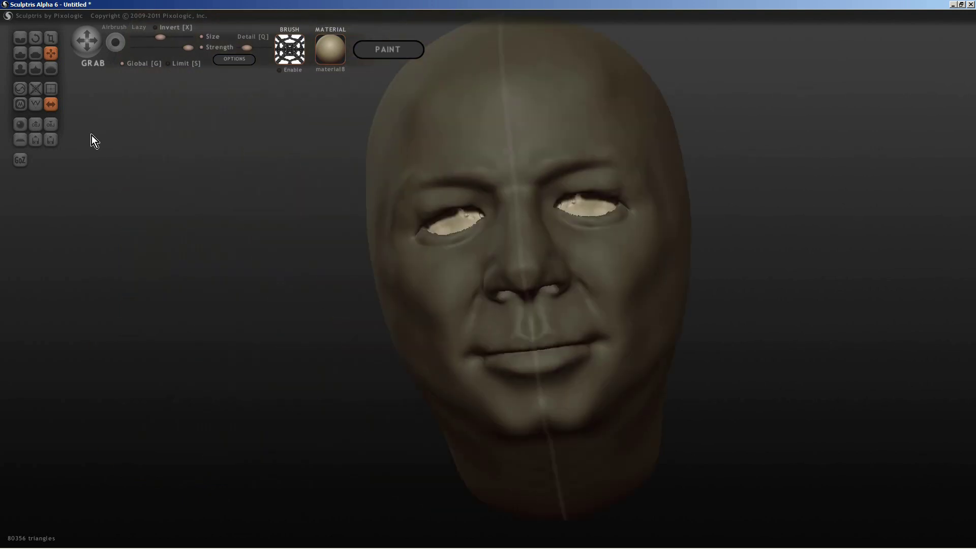
scroll(395, 203, up, 5)
key(c)
drag(525, 230, 544, 218)
mouse_move(544, 219)
right_down()
mouse_move(626, 245)
mouse_move(603, 219)
mouse_move(698, 257)
right_up()
drag(698, 257, 524, 251)
Step: Inflate around the mouth, the lower lip and the chin
scroll(540, 281, down, 5)
scroll(478, 324, up, 5)
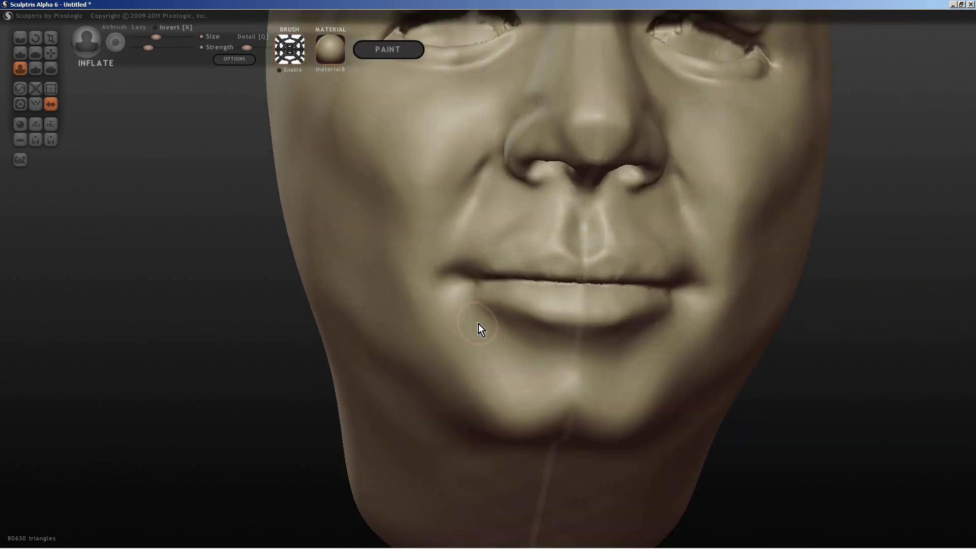
right_drag(478, 324, 578, 337)
drag(578, 337, 611, 363)
scroll(610, 396, up, 2)
mouse_move(611, 396)
right_down()
mouse_move(629, 376)
mouse_move(644, 462)
mouse_move(629, 329)
right_up()
drag(629, 330, 583, 412)
mouse_move(583, 412)
right_down()
mouse_move(585, 371)
mouse_move(606, 359)
mouse_move(525, 311)
mouse_move(823, 321)
mouse_move(637, 295)
mouse_move(569, 388)
right_up()
Step: Raise a small bump at the mouth corner
scroll(607, 359, down, 2)
scroll(569, 388, up, 2)
scroll(505, 303, up, 1)
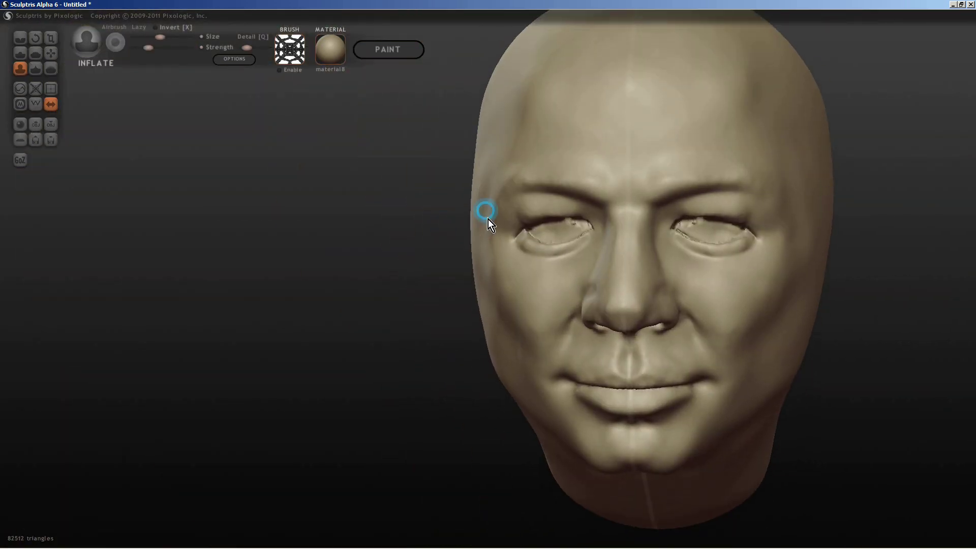
scroll(488, 219, down, 1)
scroll(568, 303, up, 3)
scroll(521, 294, up, 1)
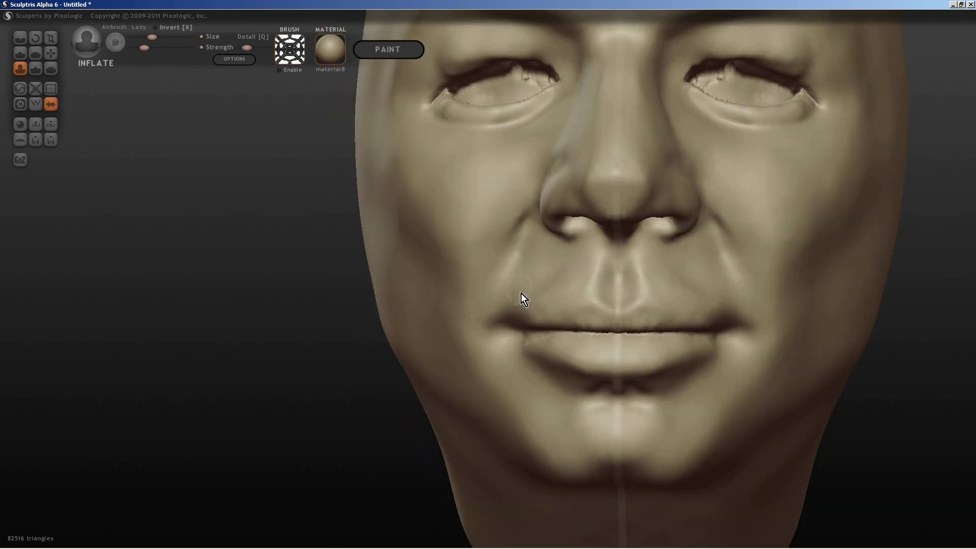
mouse_move(490, 311)
mouse_down()
mouse_move(466, 379)
mouse_move(519, 422)
mouse_up()
scroll(520, 371, up, 3)
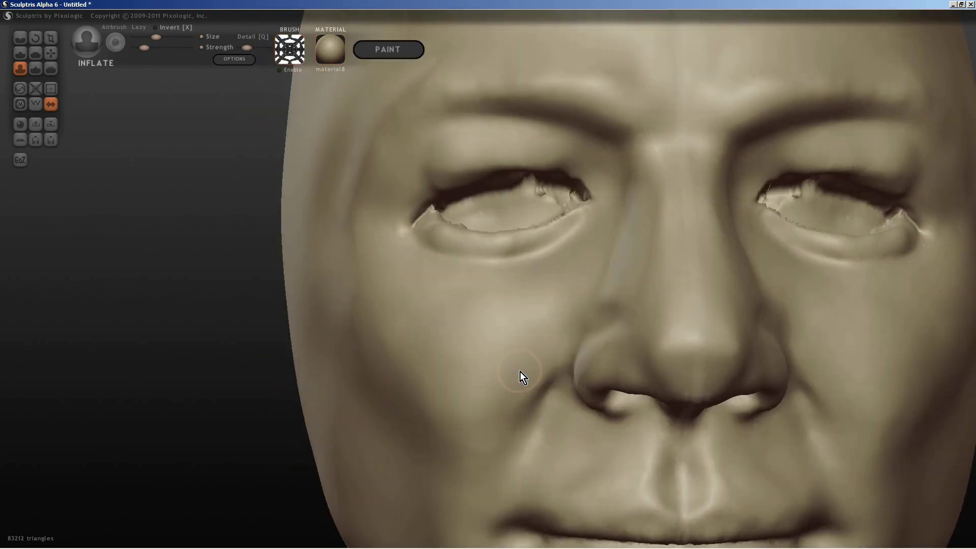
scroll(673, 147, up, 3)
Step: Reduce the eyelid mesh density with the wireframe shown, then smooth the eyelid
key(s)
key(y)
key(w)
drag(673, 148, 668, 150)
mouse_move(668, 150)
right_down()
mouse_move(442, 183)
mouse_move(557, 155)
mouse_move(558, 207)
right_up()
scroll(558, 207, down, 3)
key(s)
right_drag(626, 167, 435, 120)
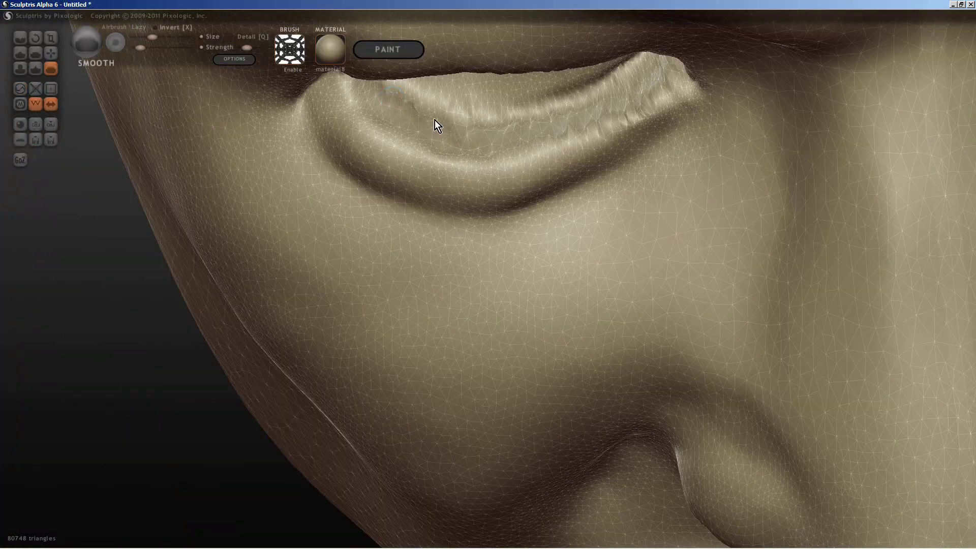
scroll(504, 159, down, 2)
key(w)
Step: Orbit around the head to inspect the eye and lower face
scroll(611, 175, down, 2)
mouse_move(611, 176)
right_down()
mouse_move(758, 90)
mouse_move(446, 187)
mouse_move(673, 113)
mouse_move(449, 116)
mouse_move(594, 205)
mouse_move(656, 157)
mouse_move(604, 106)
mouse_move(611, 166)
right_up()
scroll(446, 187, up, 3)
scroll(594, 204, down, 2)
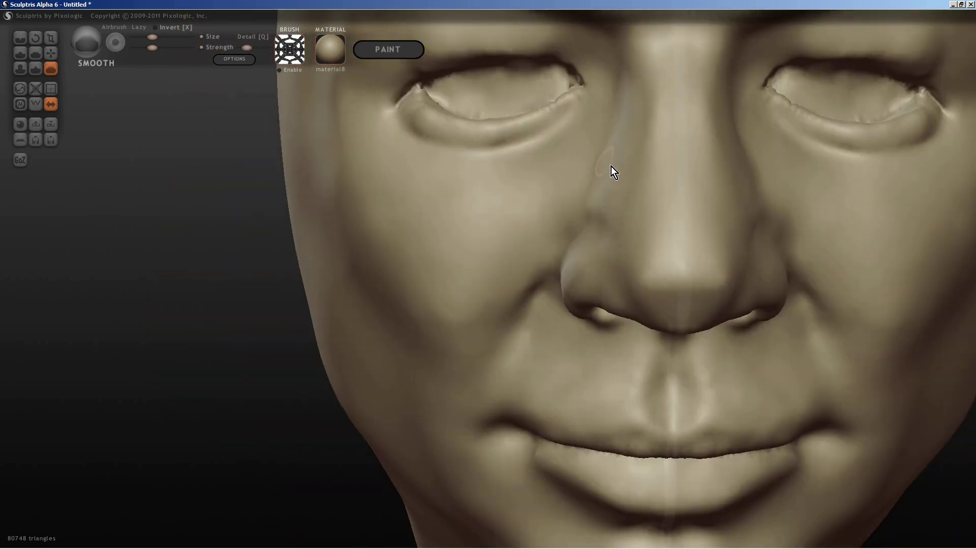
scroll(525, 285, down, 2)
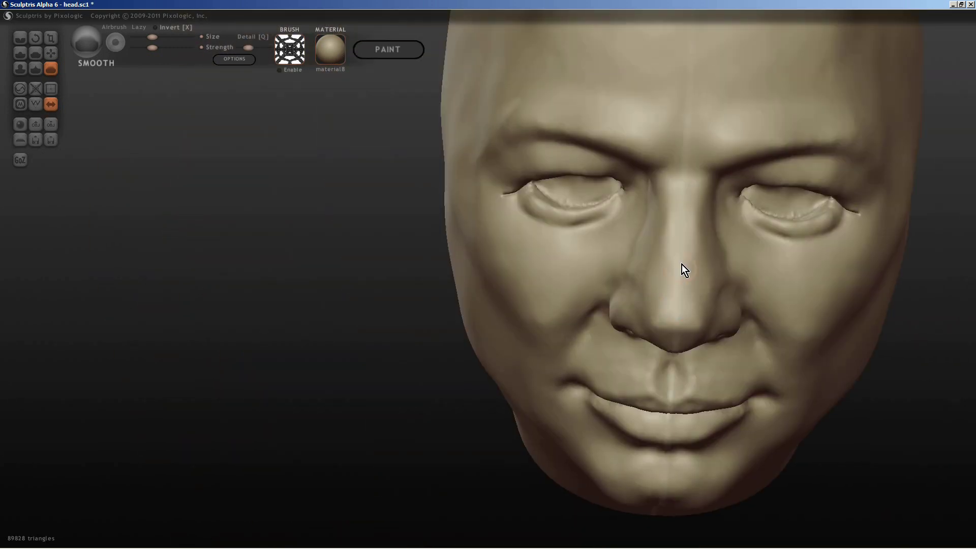
mouse_move(682, 264)
right_down()
mouse_move(535, 318)
mouse_move(580, 337)
mouse_move(666, 200)
mouse_move(605, 245)
right_up()
scroll(604, 245, up, 2)
mouse_move(671, 333)
right_down()
mouse_move(625, 225)
mouse_move(605, 256)
mouse_move(348, 245)
mouse_move(449, 111)
mouse_move(645, 330)
right_up()
scroll(604, 256, down, 2)
Step: Scale the new sphere down to eyeball size
scroll(644, 330, down, 3)
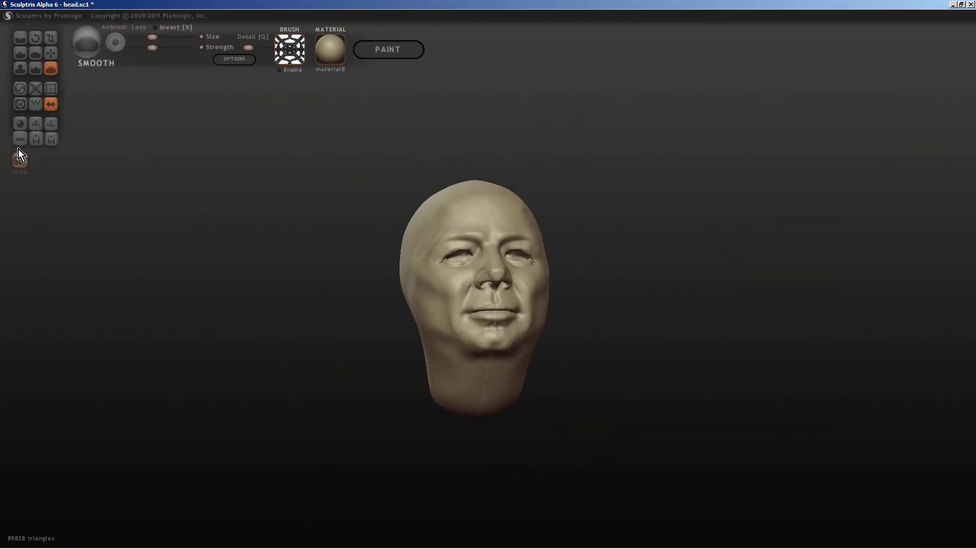
right_drag(502, 282, 305, 204)
click(50, 37)
right_drag(102, 127, 490, 232)
drag(490, 233, 420, 414)
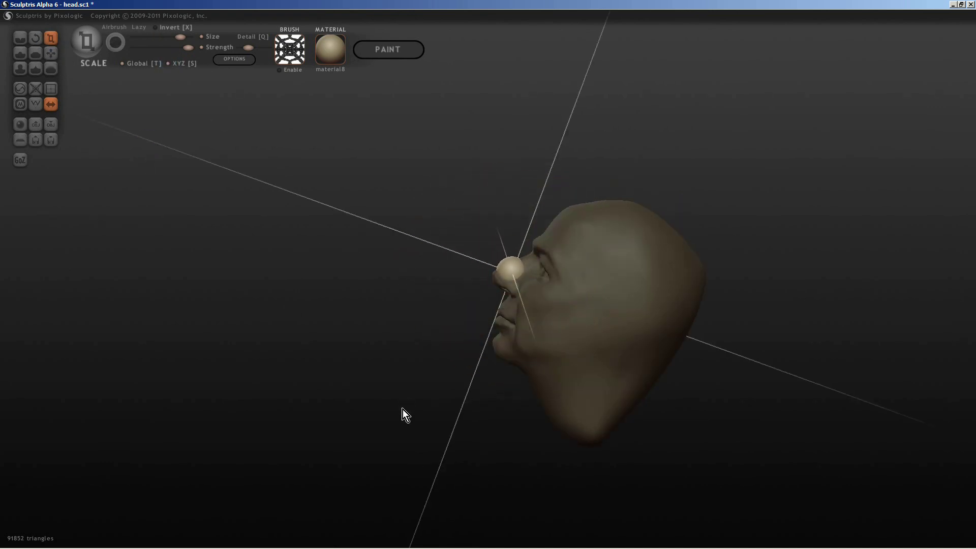
right_drag(420, 414, 608, 248)
scroll(609, 248, up, 3)
Step: Move the sphere into the right eye socket and mirror it with Symmetry on
click(51, 53)
mouse_move(603, 239)
mouse_down()
mouse_move(606, 197)
mouse_move(665, 182)
mouse_up()
mouse_move(604, 193)
right_down()
mouse_move(535, 192)
mouse_move(579, 204)
right_up()
drag(576, 199, 632, 200)
mouse_move(632, 200)
right_down()
mouse_move(621, 169)
mouse_move(497, 242)
mouse_move(353, 228)
mouse_move(727, 114)
mouse_move(705, 271)
right_up()
click(52, 104)
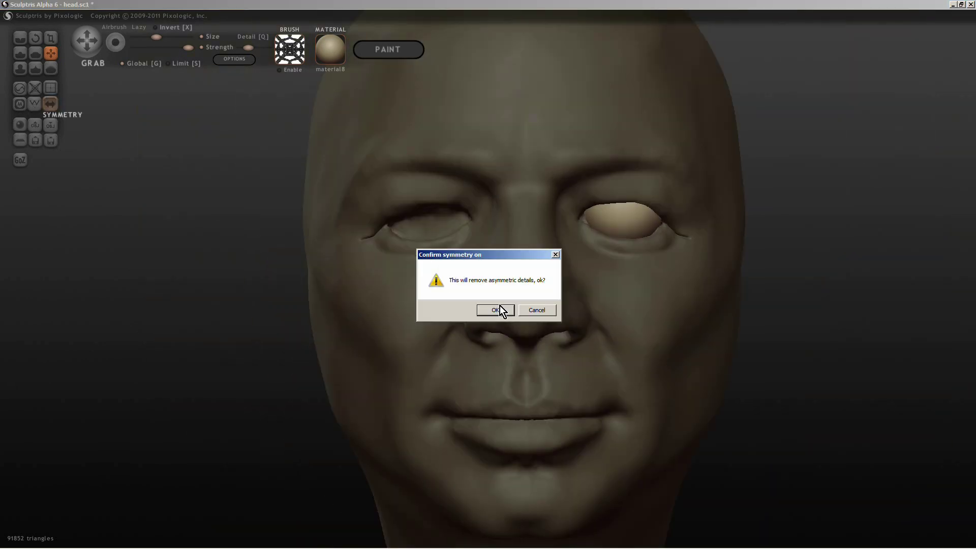
click(500, 307)
scroll(544, 213, up, 5)
scroll(535, 413, down, 5)
mouse_move(535, 414)
right_down()
mouse_move(433, 284)
mouse_move(479, 367)
mouse_move(452, 326)
mouse_move(482, 339)
mouse_move(381, 291)
mouse_move(507, 372)
mouse_move(609, 391)
right_up()
Step: Inflate the eyelids over the eyeballs and a spot on the back of the skull
key(i)
scroll(609, 391, up, 5)
mouse_move(508, 389)
right_down()
mouse_move(439, 391)
mouse_move(595, 413)
mouse_move(424, 368)
mouse_move(466, 264)
right_up()
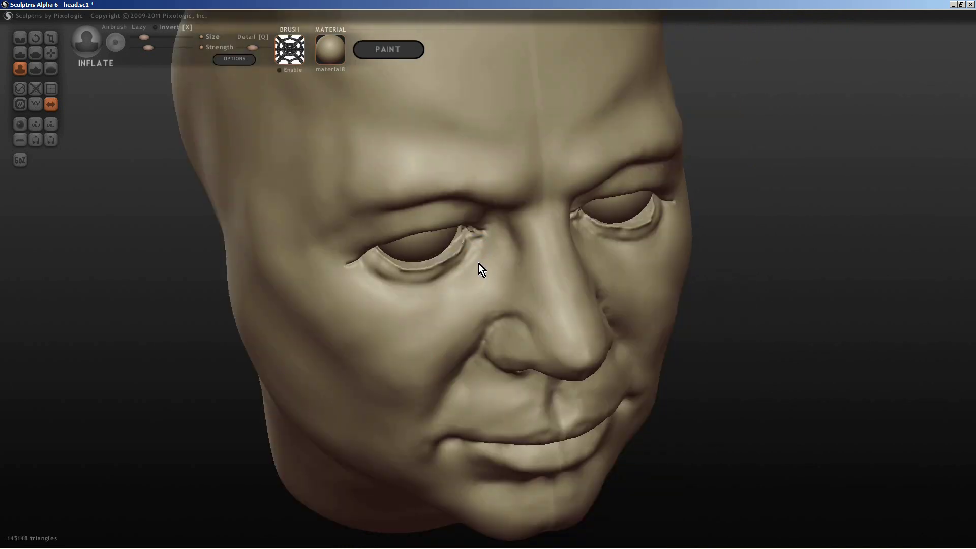
mouse_move(436, 320)
right_down()
mouse_move(531, 274)
mouse_move(517, 322)
mouse_move(466, 249)
mouse_move(430, 292)
right_up()
mouse_move(528, 269)
right_down()
mouse_move(655, 362)
mouse_move(674, 398)
mouse_move(663, 320)
mouse_move(469, 295)
mouse_move(728, 336)
mouse_move(642, 342)
mouse_move(659, 399)
mouse_move(435, 322)
mouse_move(506, 396)
mouse_move(314, 381)
mouse_move(473, 346)
mouse_move(591, 486)
right_up()
click(673, 398)
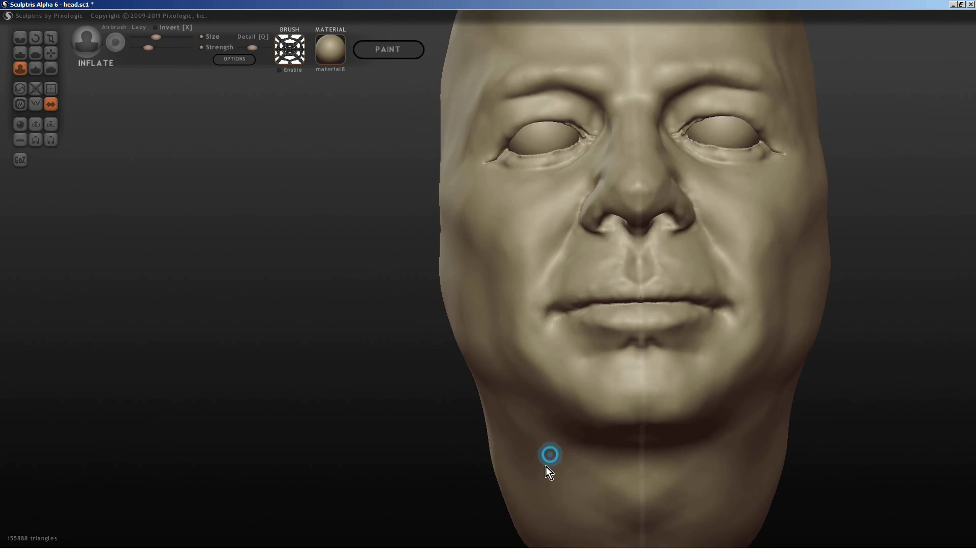
Step: Inflate the face, skull, temple and side of the forehead to build up volume
drag(545, 467, 481, 438)
scroll(481, 438, down, 3)
right_drag(592, 409, 636, 261)
shift+drag(697, 348, 765, 318)
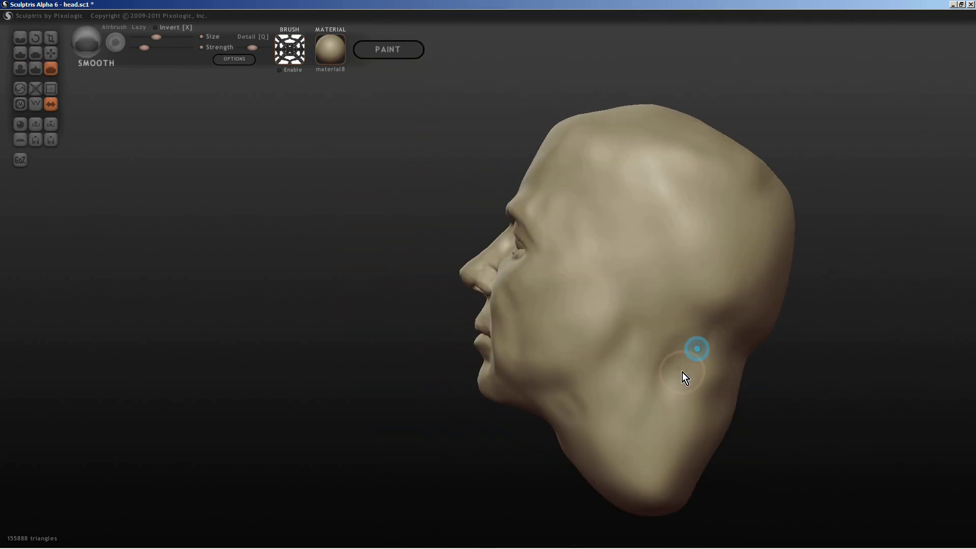
mouse_move(766, 318)
right_down()
mouse_move(549, 329)
mouse_move(642, 235)
mouse_move(511, 353)
mouse_move(597, 210)
mouse_move(558, 273)
mouse_move(670, 301)
mouse_move(536, 257)
mouse_move(554, 282)
mouse_move(584, 289)
right_up()
click(558, 273)
scroll(666, 364, up, 3)
click(621, 261)
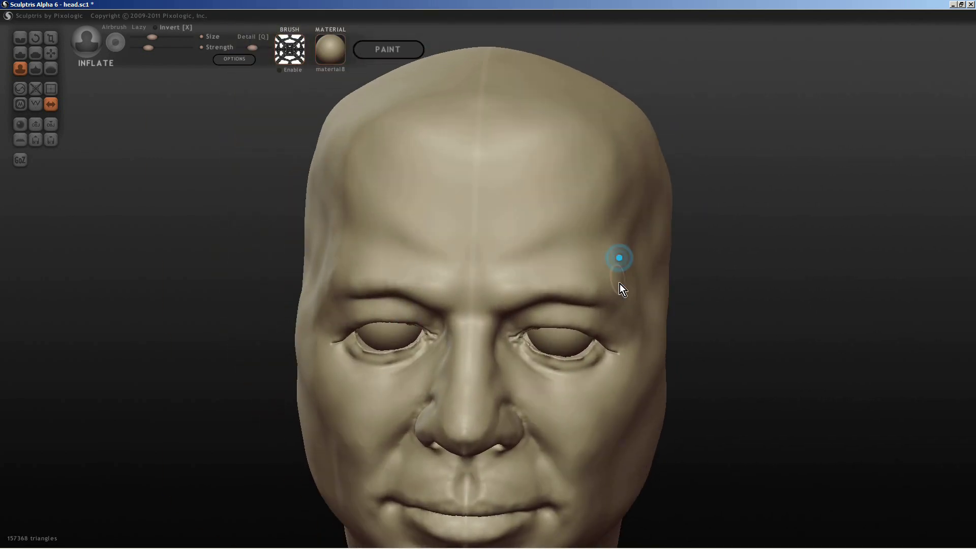
mouse_move(620, 261)
right_down()
mouse_move(673, 341)
mouse_move(568, 369)
mouse_move(395, 284)
right_up()
scroll(673, 341, down, 5)
Step: Smooth the temple and brow area, inspecting the head from several angles
key(shift)
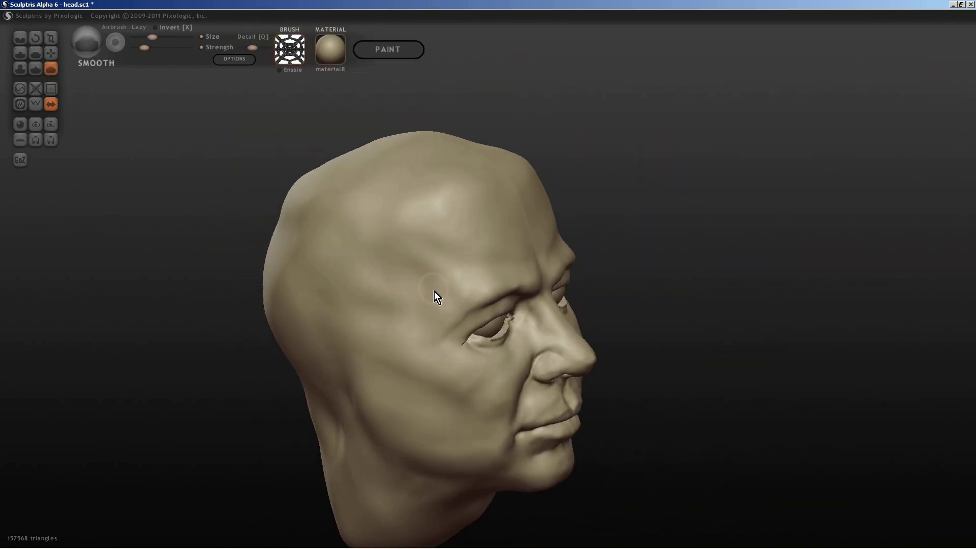
mouse_move(350, 328)
right_down()
mouse_move(279, 172)
mouse_move(339, 412)
mouse_move(289, 225)
mouse_move(384, 209)
mouse_move(314, 287)
mouse_move(353, 340)
mouse_move(338, 315)
mouse_move(466, 385)
mouse_move(316, 266)
mouse_move(241, 292)
mouse_move(291, 312)
mouse_move(326, 458)
mouse_move(230, 353)
mouse_move(472, 349)
mouse_move(360, 241)
right_up()
scroll(466, 384, down, 3)
scroll(467, 385, up, 3)
scroll(325, 458, up, 3)
scroll(471, 349, down, 3)
scroll(360, 242, up, 3)
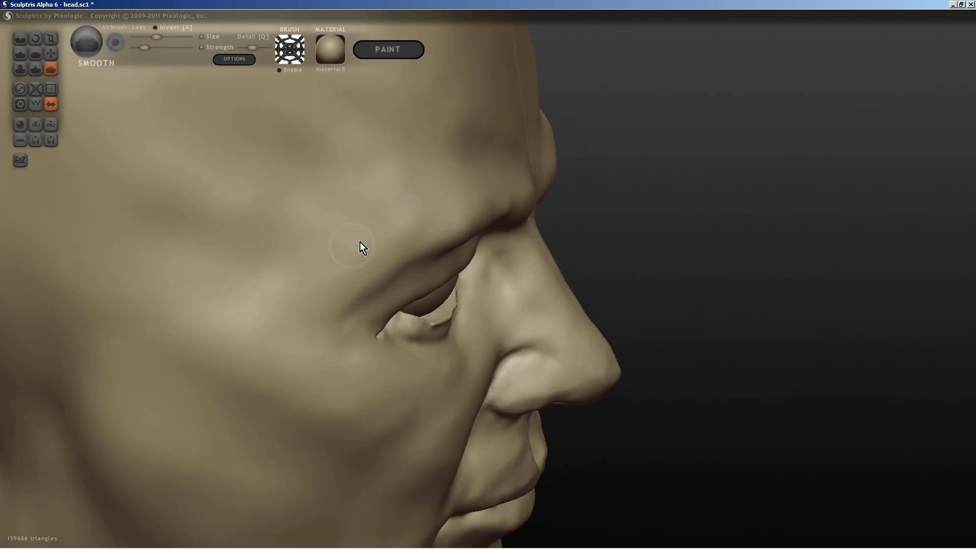
shift+drag(360, 242, 354, 361)
scroll(354, 360, down, 3)
right_drag(355, 360, 444, 418)
drag(443, 417, 439, 392)
scroll(422, 356, up, 3)
mouse_move(439, 392)
right_down()
mouse_move(422, 356)
mouse_move(330, 365)
mouse_move(352, 387)
mouse_move(439, 360)
mouse_move(595, 253)
mouse_move(359, 295)
mouse_move(538, 360)
mouse_move(573, 341)
mouse_move(509, 272)
mouse_move(556, 334)
mouse_move(389, 406)
right_up()
scroll(330, 365, down, 2)
scroll(351, 386, down, 3)
scroll(537, 361, down, 3)
scroll(537, 361, up, 4)
scroll(389, 406, up, 2)
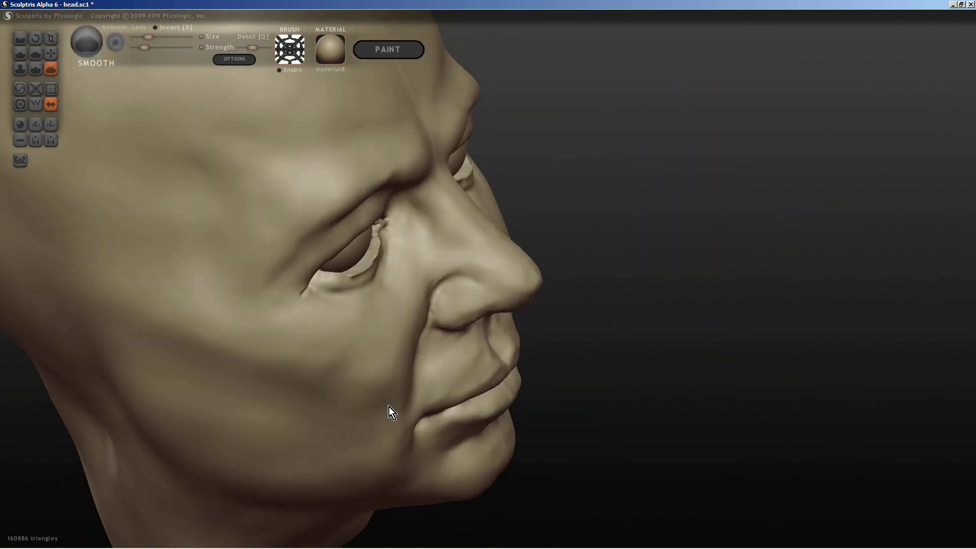
scroll(490, 323, up, 4)
right_drag(471, 220, 523, 344)
scroll(523, 344, down, 3)
scroll(358, 498, down, 2)
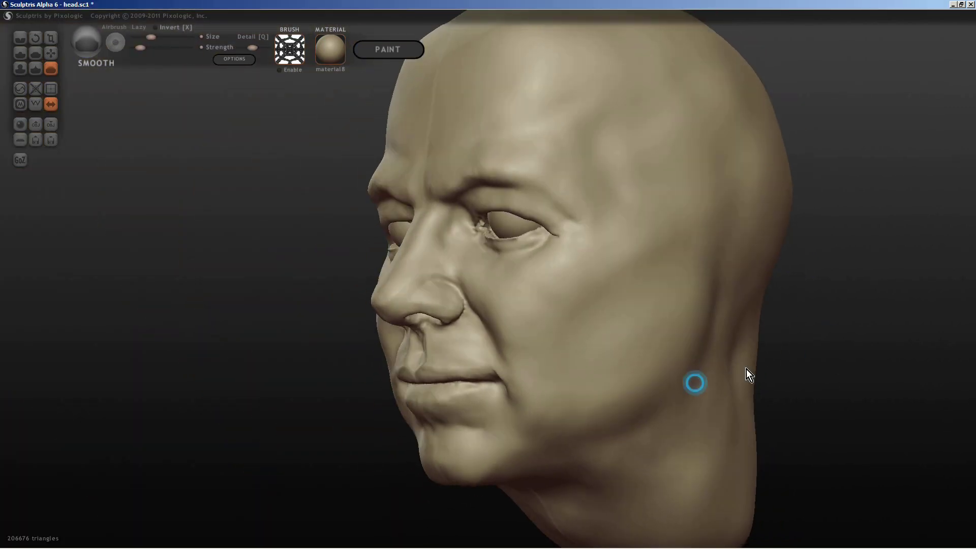
right_drag(746, 368, 723, 373)
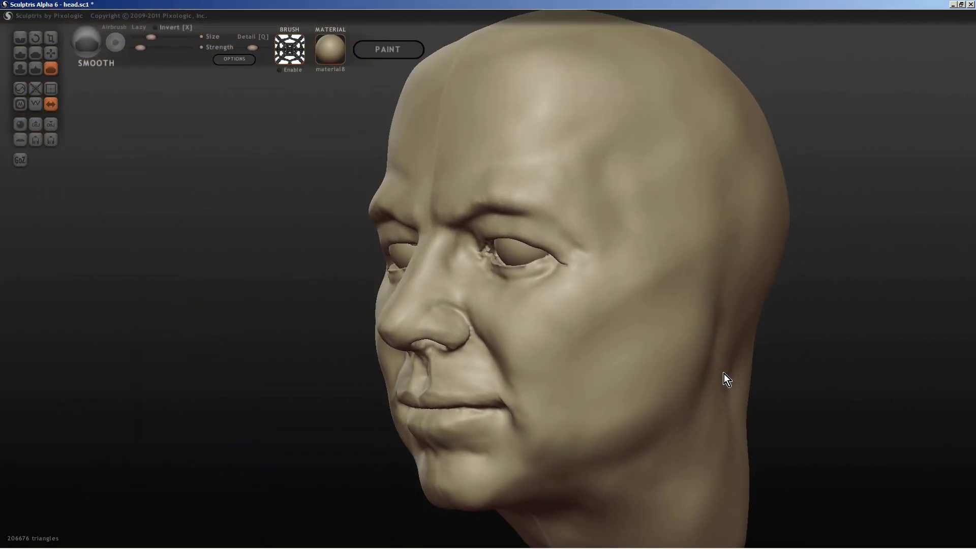
Step: Mask the whole head, then trace a hair-shaped region across the forehead and side
key(m)
key(ctrl+i)
mouse_move(465, 67)
mouse_down()
mouse_move(707, 66)
mouse_move(596, 84)
mouse_move(623, 164)
mouse_move(664, 230)
mouse_move(662, 251)
mouse_move(704, 214)
mouse_move(760, 275)
mouse_move(714, 327)
mouse_up()
mouse_move(703, 195)
mouse_down()
mouse_move(630, 154)
mouse_move(648, 158)
mouse_move(643, 131)
mouse_move(736, 174)
mouse_move(760, 310)
mouse_move(778, 182)
mouse_move(683, 239)
mouse_move(617, 177)
mouse_move(627, 188)
mouse_move(674, 111)
mouse_move(713, 183)
mouse_move(762, 142)
mouse_up()
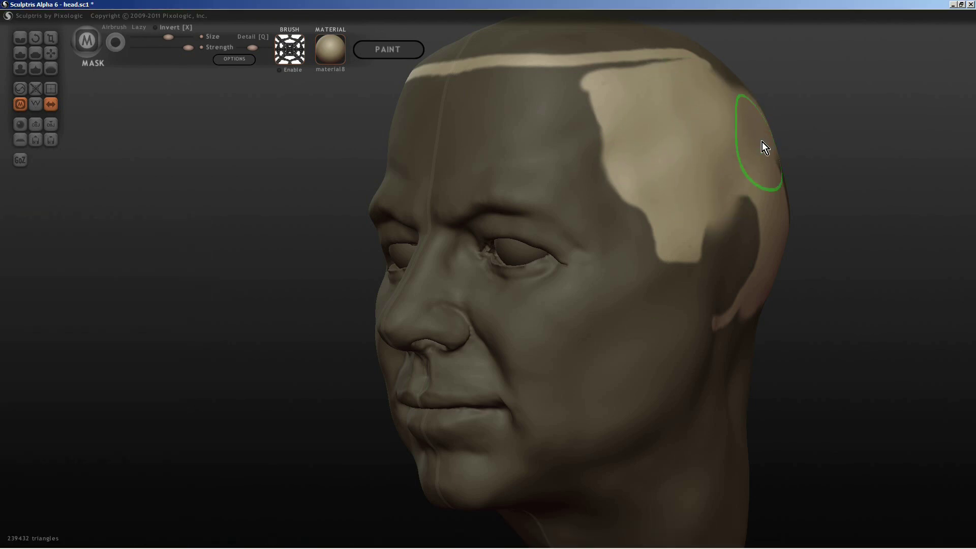
Step: Extend the hair mask region over the skull and clear stray mask from the top
mouse_move(699, 147)
right_down()
mouse_move(675, 234)
mouse_move(584, 127)
right_up()
mouse_move(585, 128)
mouse_down()
mouse_move(549, 194)
mouse_move(661, 254)
mouse_up()
mouse_move(661, 254)
right_down()
mouse_move(690, 210)
mouse_move(570, 260)
mouse_move(592, 225)
right_up()
drag(593, 225, 683, 211)
mouse_move(684, 211)
right_down()
mouse_move(559, 252)
mouse_move(696, 222)
mouse_move(690, 271)
mouse_move(575, 185)
mouse_move(512, 344)
mouse_move(602, 241)
mouse_move(312, 181)
right_up()
click(51, 104)
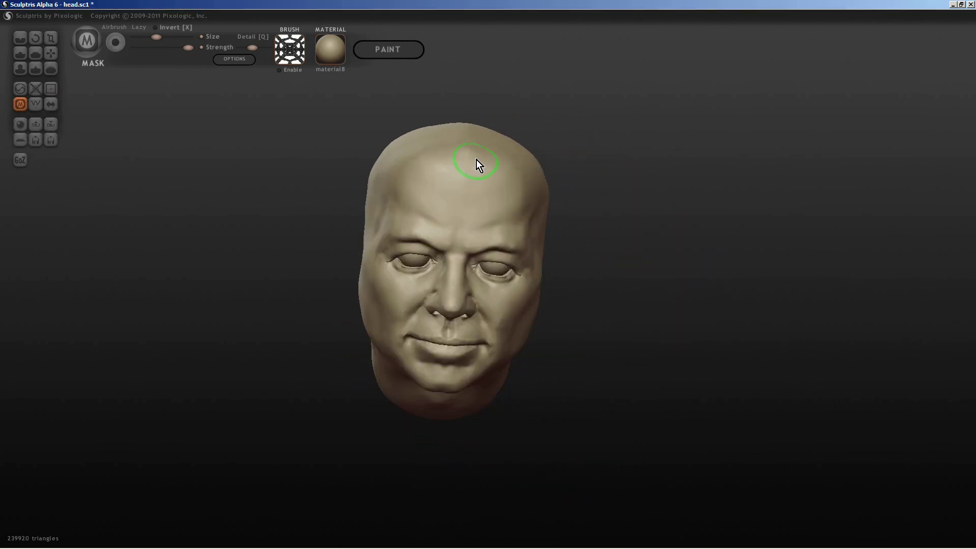
key(ctrl+z)
Step: Inflate hair volume across the top of the skull and near its edge
drag(599, 153, 597, 260)
key(i)
scroll(440, 253, up, 3)
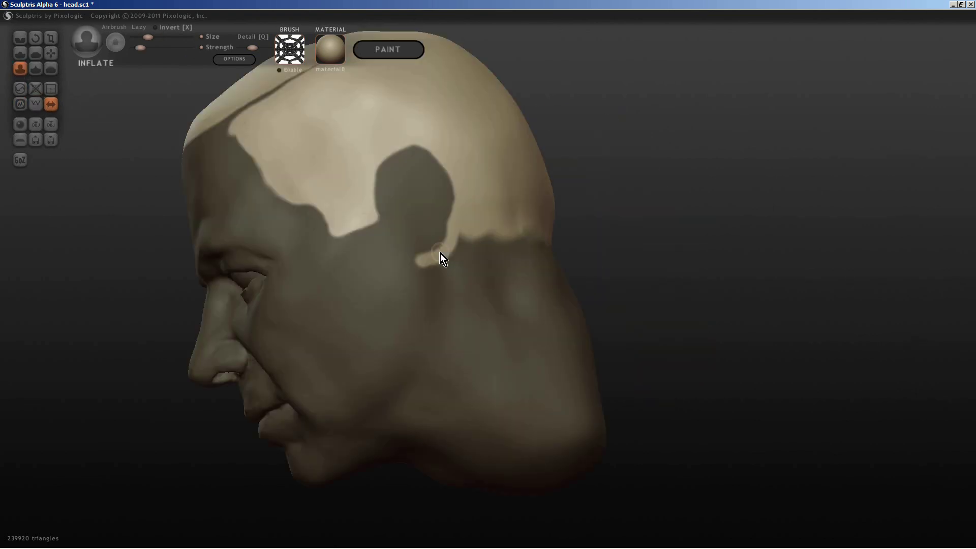
right_drag(427, 252, 373, 270)
scroll(383, 229, up, 3)
mouse_move(384, 229)
right_down()
mouse_move(555, 237)
mouse_move(399, 156)
right_up()
mouse_move(461, 203)
mouse_down()
mouse_move(406, 198)
mouse_move(482, 219)
mouse_move(596, 211)
mouse_up()
right_drag(596, 210, 545, 181)
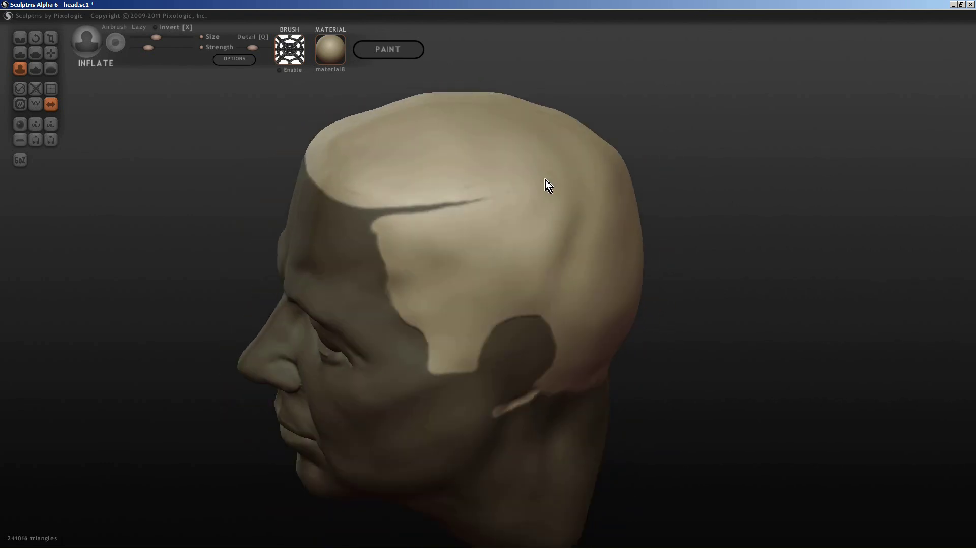
drag(544, 181, 393, 176)
mouse_move(391, 176)
right_down()
mouse_move(261, 143)
mouse_move(263, 210)
mouse_move(295, 225)
right_up()
mouse_move(321, 186)
mouse_down()
mouse_move(336, 201)
mouse_move(405, 170)
mouse_up()
mouse_move(405, 172)
right_down()
mouse_move(414, 258)
mouse_move(531, 142)
mouse_move(520, 212)
mouse_move(394, 270)
mouse_move(602, 144)
mouse_move(481, 185)
mouse_move(526, 293)
mouse_move(503, 407)
mouse_move(677, 274)
mouse_move(624, 266)
mouse_move(713, 290)
mouse_move(449, 237)
mouse_move(546, 374)
mouse_move(590, 239)
mouse_move(506, 289)
mouse_move(605, 166)
mouse_move(663, 205)
mouse_move(690, 194)
mouse_move(705, 218)
mouse_move(808, 198)
mouse_move(856, 236)
mouse_move(632, 213)
mouse_move(674, 375)
mouse_move(445, 117)
mouse_move(549, 174)
right_up()
Step: Add hair volume on the crown, the side and the back of the head
click(625, 265)
click(713, 291)
click(605, 166)
drag(550, 174, 744, 211)
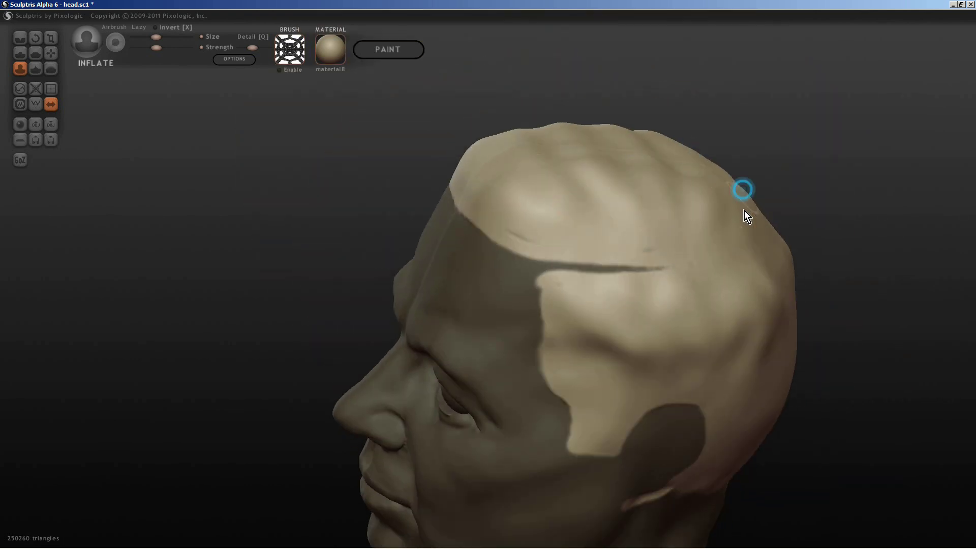
right_drag(744, 211, 513, 236)
scroll(512, 236, up, 3)
mouse_move(464, 323)
right_down()
mouse_move(558, 197)
mouse_move(361, 234)
mouse_move(567, 179)
right_up()
drag(567, 179, 629, 183)
mouse_move(628, 182)
right_down()
mouse_move(651, 212)
mouse_move(693, 187)
mouse_move(698, 84)
mouse_move(660, 251)
right_up()
drag(660, 251, 671, 239)
mouse_move(671, 238)
right_down()
mouse_move(546, 384)
mouse_move(760, 305)
mouse_move(431, 277)
mouse_move(455, 329)
mouse_move(554, 277)
mouse_move(535, 291)
mouse_move(502, 235)
mouse_move(593, 277)
right_up()
Step: Orbit the head to check the hair from the top-front and back-left
scroll(554, 277, down, 3)
mouse_move(563, 338)
right_down()
mouse_move(445, 349)
mouse_move(527, 257)
mouse_move(470, 277)
mouse_move(466, 257)
mouse_move(494, 302)
mouse_move(397, 401)
right_up()
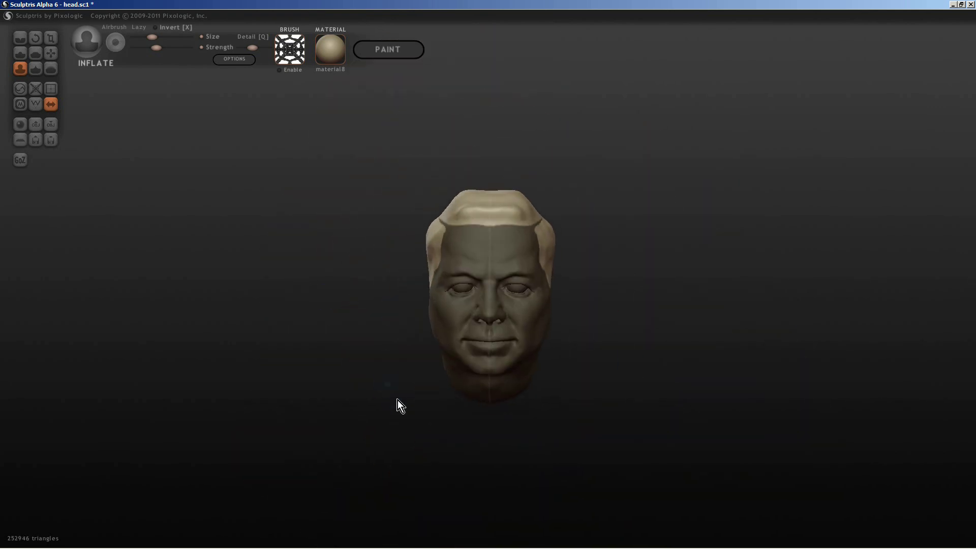
scroll(442, 375, up, 2)
mouse_move(443, 376)
right_down()
mouse_move(712, 387)
mouse_move(458, 178)
mouse_move(394, 191)
mouse_move(338, 224)
mouse_move(377, 218)
right_up()
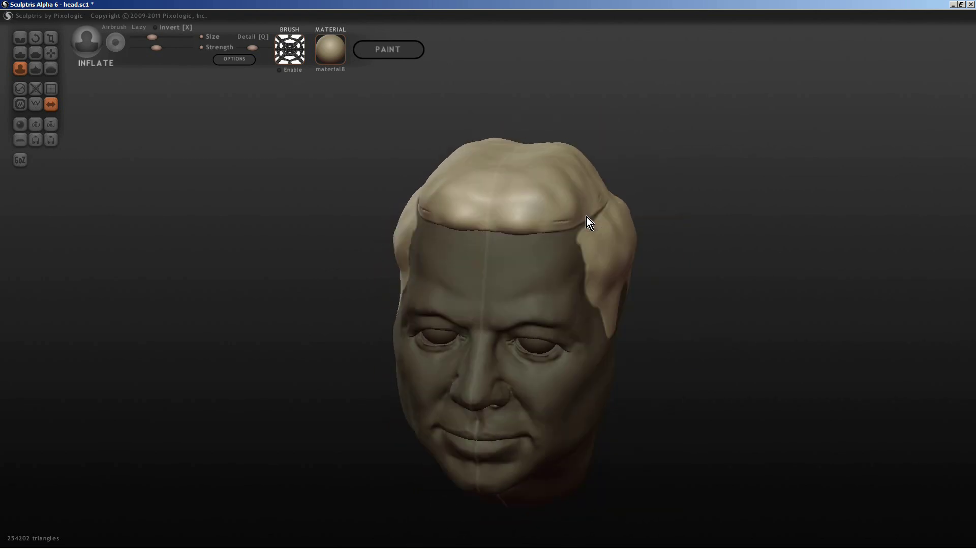
right_drag(566, 202, 548, 300)
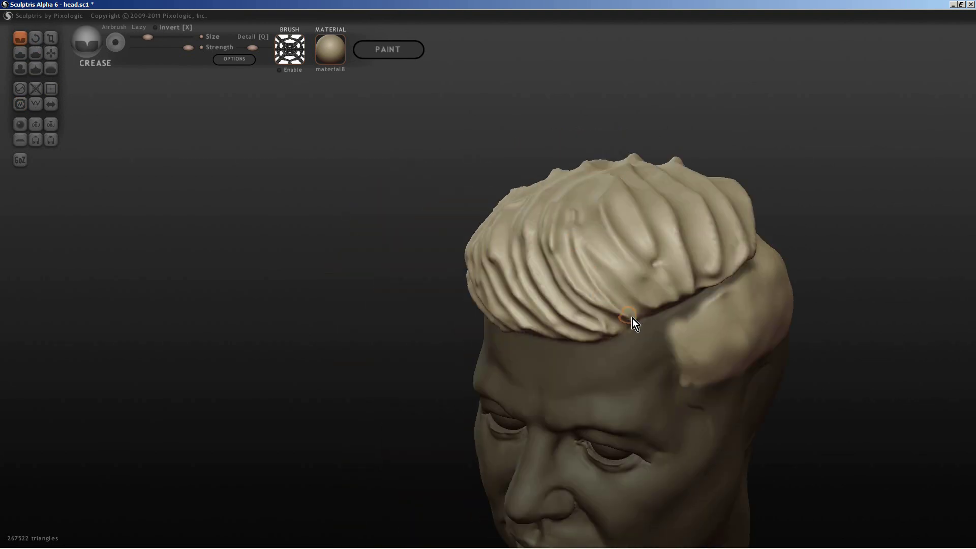
Step: Crease combed-back strand grooves across the top of the hair and near the hairline
mouse_move(597, 186)
mouse_down()
mouse_move(636, 174)
mouse_move(648, 277)
mouse_move(713, 182)
mouse_move(619, 181)
mouse_up()
right_drag(619, 181, 484, 273)
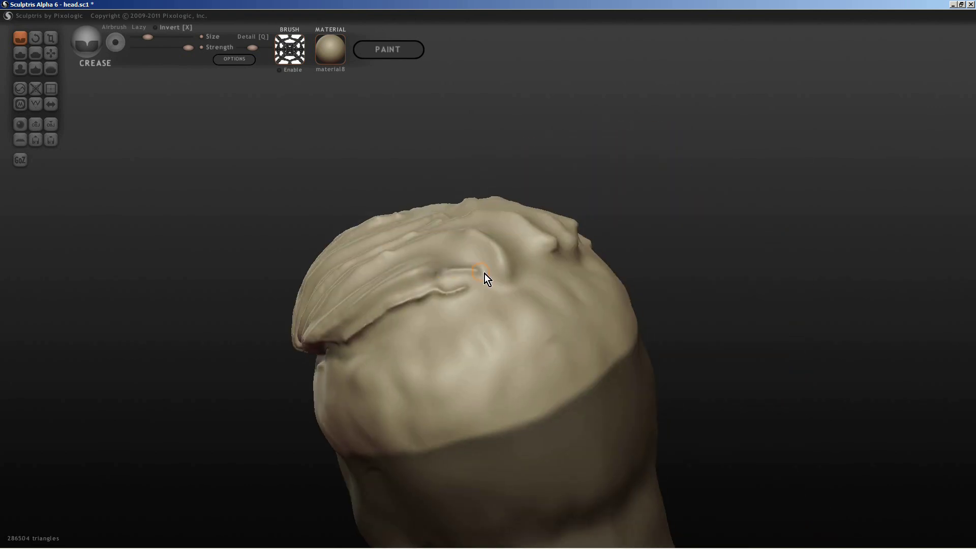
mouse_move(484, 274)
mouse_down()
mouse_move(564, 432)
mouse_move(655, 388)
mouse_move(623, 423)
mouse_up()
mouse_move(623, 422)
right_down()
mouse_move(528, 268)
mouse_move(498, 91)
mouse_move(583, 142)
right_up()
drag(584, 142, 504, 170)
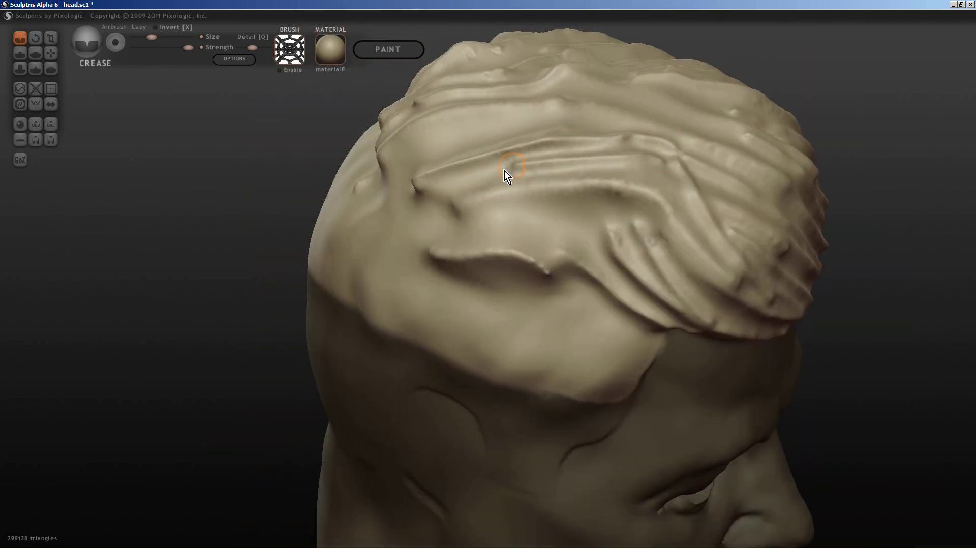
mouse_move(504, 171)
right_down()
mouse_move(358, 196)
mouse_move(462, 216)
mouse_move(457, 208)
mouse_move(680, 312)
right_up()
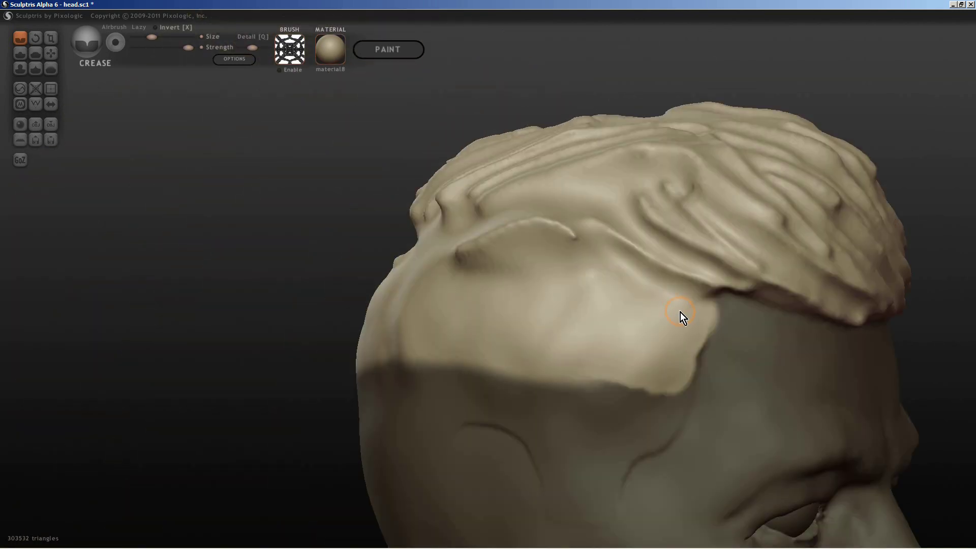
mouse_move(679, 312)
mouse_down()
mouse_move(588, 342)
mouse_move(522, 319)
mouse_move(397, 341)
mouse_up()
mouse_move(396, 341)
right_down()
mouse_move(416, 271)
mouse_move(466, 269)
mouse_move(624, 213)
right_up()
Step: Crease more strand lines into the side hair above the ear
drag(624, 213, 653, 260)
mouse_move(655, 260)
right_down()
mouse_move(633, 343)
mouse_move(513, 345)
right_up()
drag(513, 346, 554, 321)
right_drag(554, 321, 496, 211)
mouse_move(497, 211)
mouse_down()
mouse_move(526, 298)
mouse_move(603, 246)
mouse_up()
right_drag(603, 246, 479, 175)
mouse_move(480, 175)
mouse_down()
mouse_move(566, 203)
mouse_move(605, 371)
mouse_up()
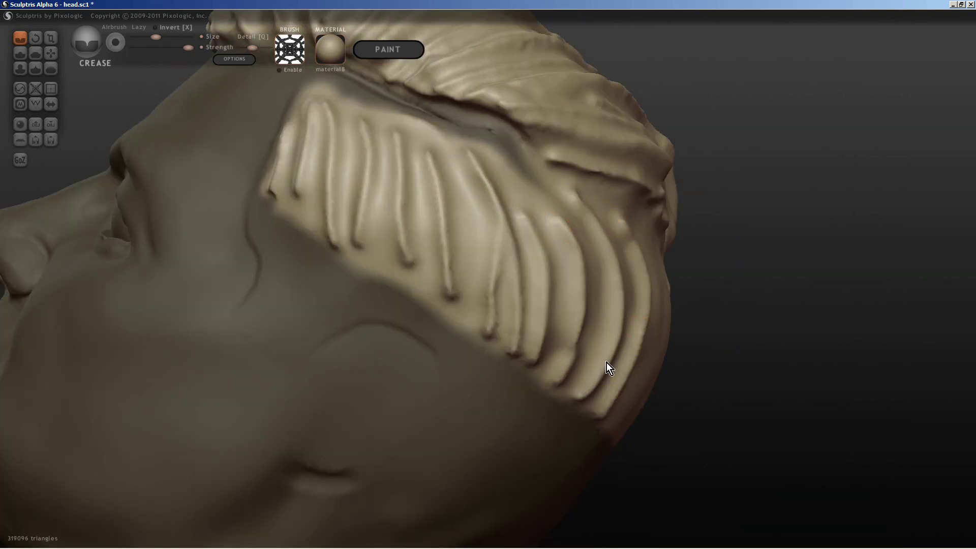
right_drag(605, 371, 513, 338)
drag(514, 338, 539, 193)
mouse_move(320, 531)
right_down()
mouse_move(537, 263)
mouse_move(700, 261)
mouse_move(230, 88)
right_up()
Step: Raise an ear outline beside the cheek and mask the ear area
key(i)
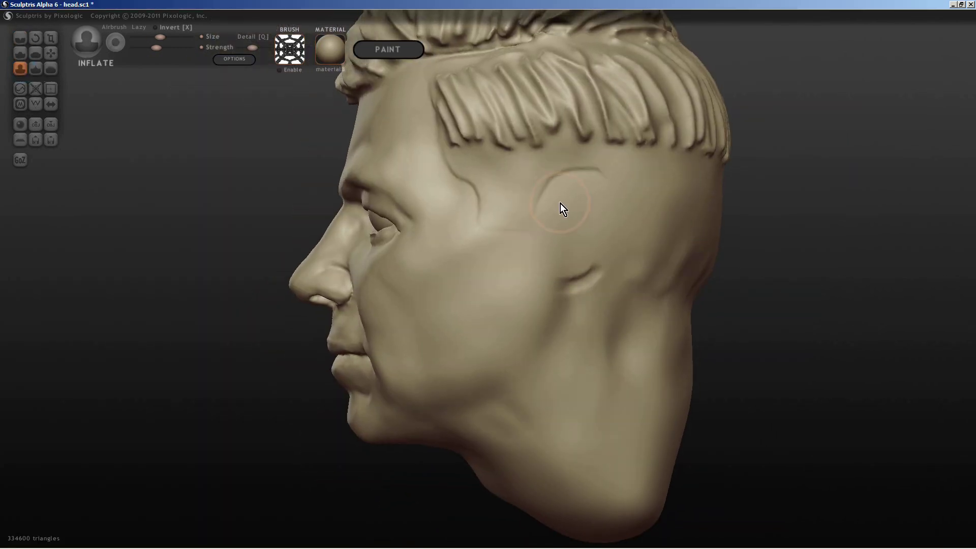
mouse_move(555, 234)
mouse_down()
mouse_move(554, 262)
mouse_move(564, 210)
mouse_move(604, 178)
mouse_up()
key(m)
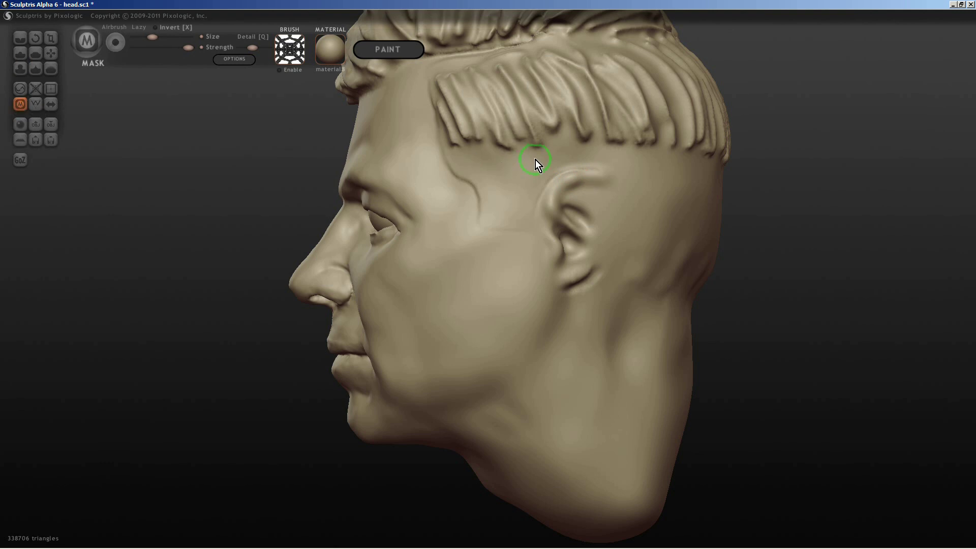
mouse_move(535, 160)
mouse_down()
mouse_move(567, 242)
mouse_move(615, 195)
mouse_move(571, 280)
mouse_up()
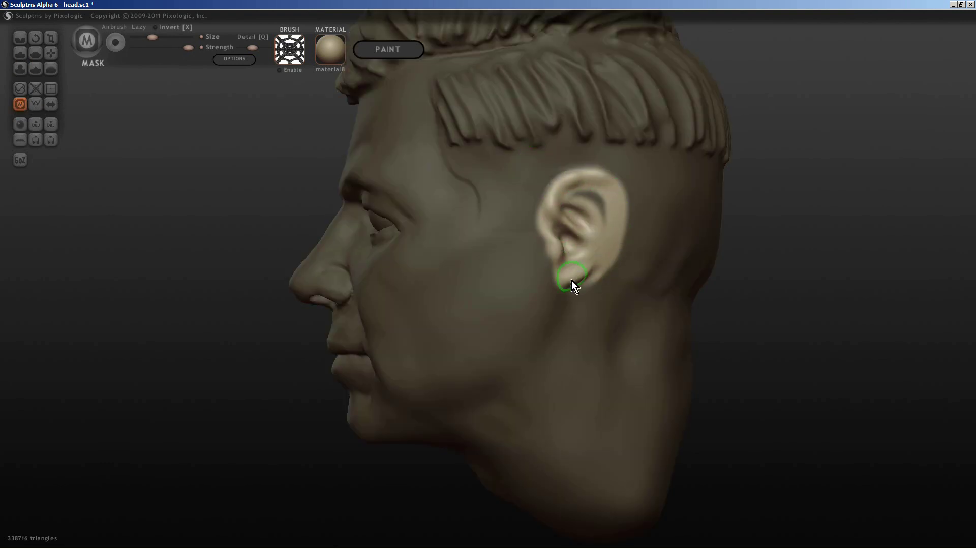
Step: Inflate the ear's outer rim, inner ear and lobe, then lower the brush strength
key(i)
mouse_move(589, 220)
mouse_down()
mouse_move(574, 233)
mouse_move(603, 175)
mouse_move(578, 175)
mouse_up()
right_drag(578, 175, 581, 212)
mouse_move(582, 213)
mouse_down()
mouse_move(574, 185)
mouse_move(582, 209)
mouse_up()
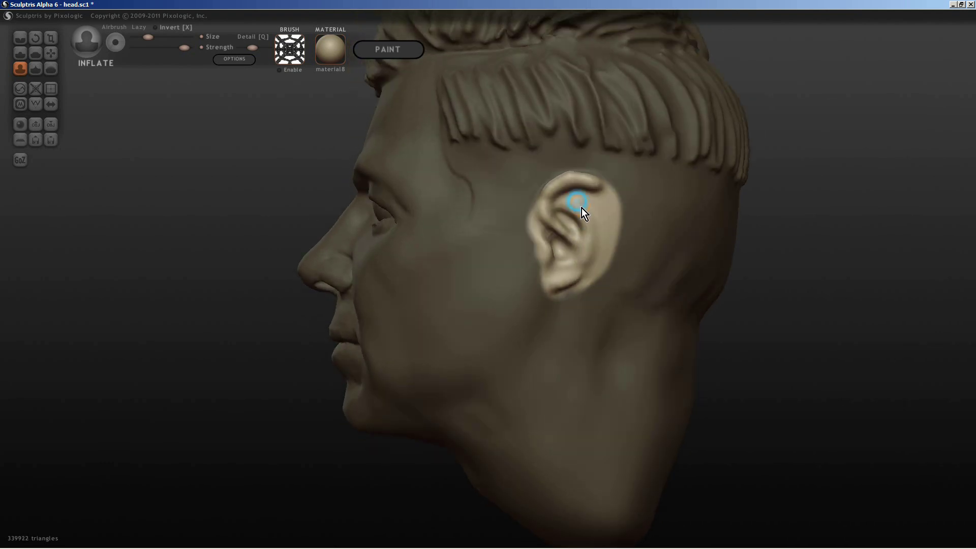
right_drag(582, 208, 566, 254)
drag(566, 254, 562, 257)
mouse_move(562, 257)
right_down()
mouse_move(539, 246)
mouse_move(565, 284)
right_up()
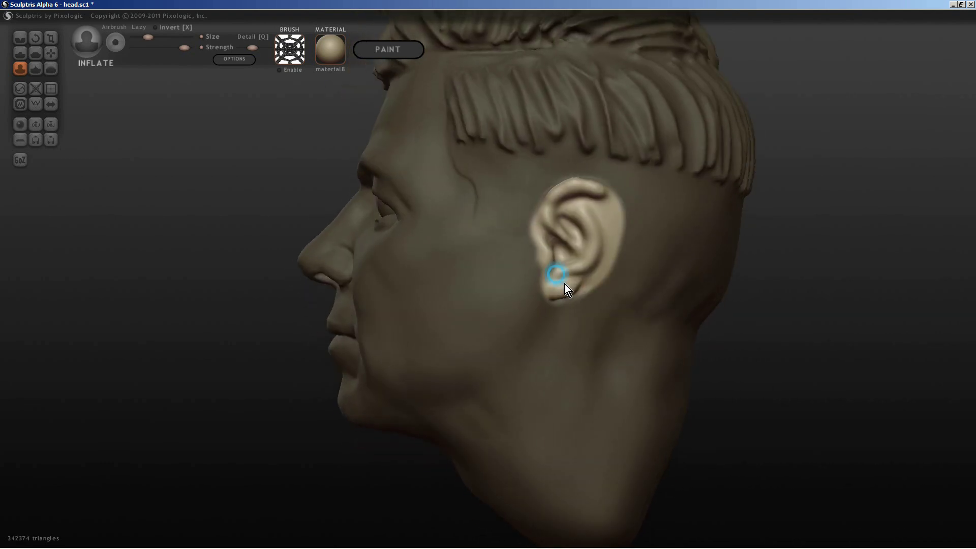
mouse_move(565, 285)
mouse_down()
mouse_move(595, 283)
mouse_move(618, 206)
mouse_move(612, 270)
mouse_up()
click(240, 48)
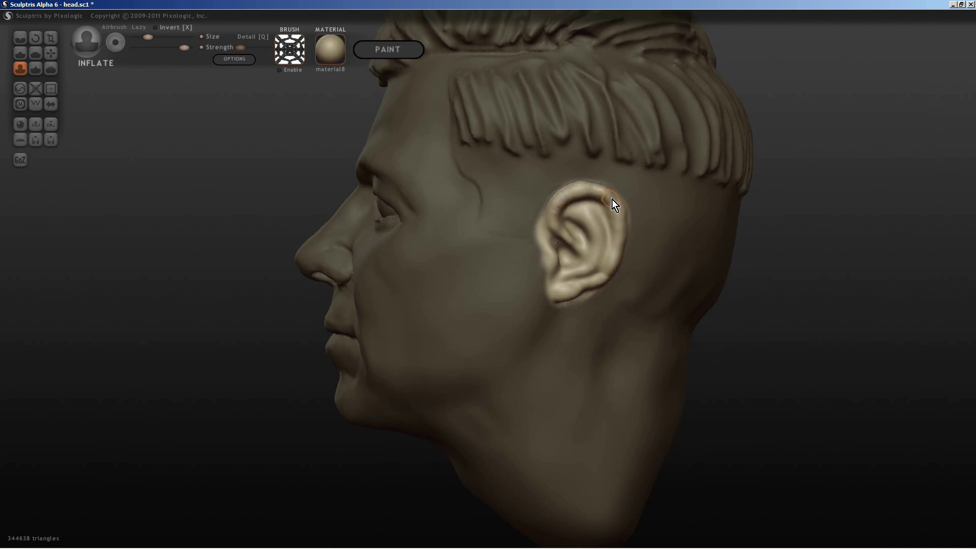
mouse_move(612, 199)
right_down()
mouse_move(595, 277)
mouse_move(479, 254)
mouse_move(592, 301)
mouse_move(635, 265)
mouse_move(596, 192)
mouse_move(579, 280)
mouse_move(532, 303)
mouse_move(567, 307)
mouse_move(534, 299)
mouse_move(472, 336)
mouse_move(380, 264)
mouse_move(553, 282)
mouse_move(625, 332)
mouse_move(476, 325)
right_up()
scroll(538, 172, up, 5)
scroll(540, 275, down, 5)
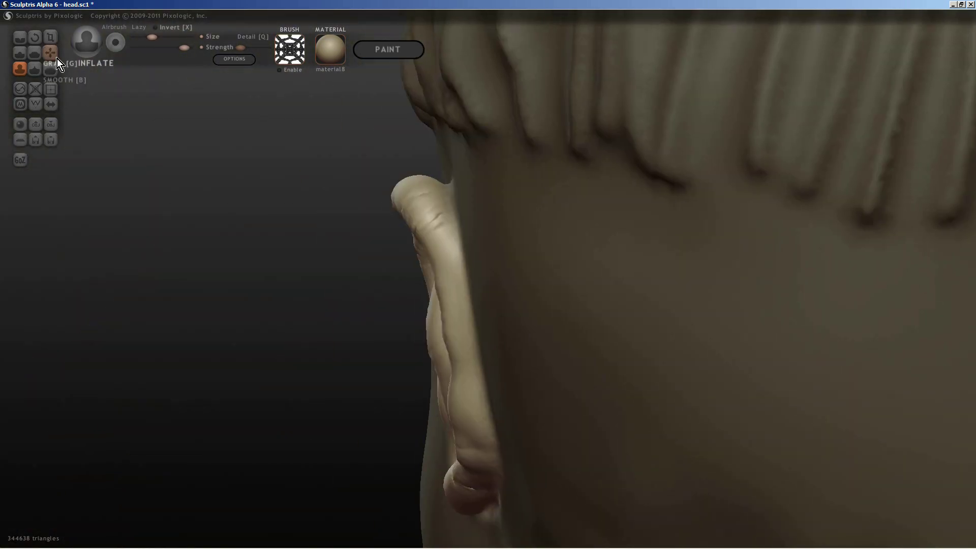
Step: Grab the ear outward, viewing it from the front, side and back
key(g)
scroll(476, 325, up, 3)
scroll(475, 233, down, 5)
mouse_move(519, 298)
right_down()
mouse_move(690, 371)
mouse_move(610, 358)
mouse_move(689, 371)
mouse_move(603, 450)
mouse_move(588, 323)
mouse_move(394, 362)
right_up()
right_drag(478, 354, 606, 266)
scroll(606, 266, up, 3)
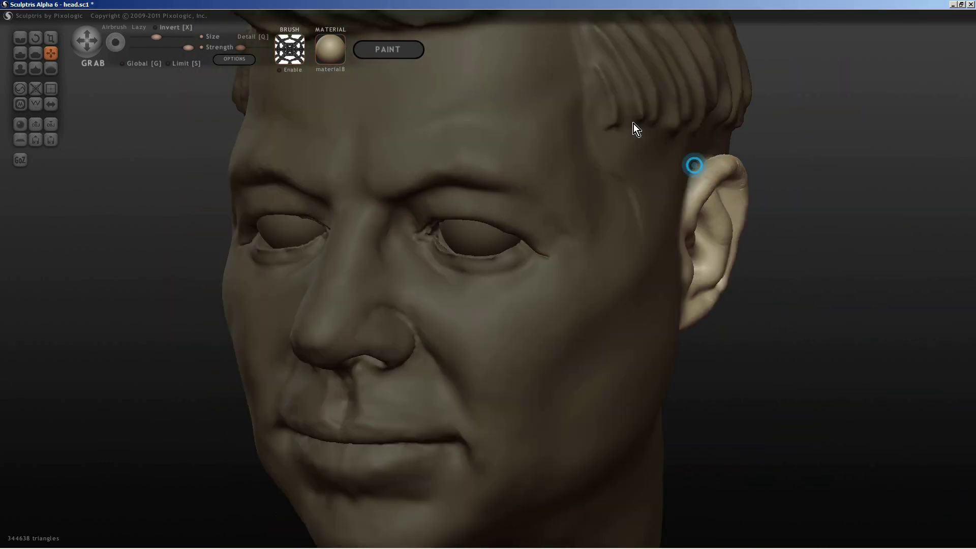
right_drag(633, 123, 649, 258)
scroll(684, 307, down, 3)
right_drag(684, 306, 481, 361)
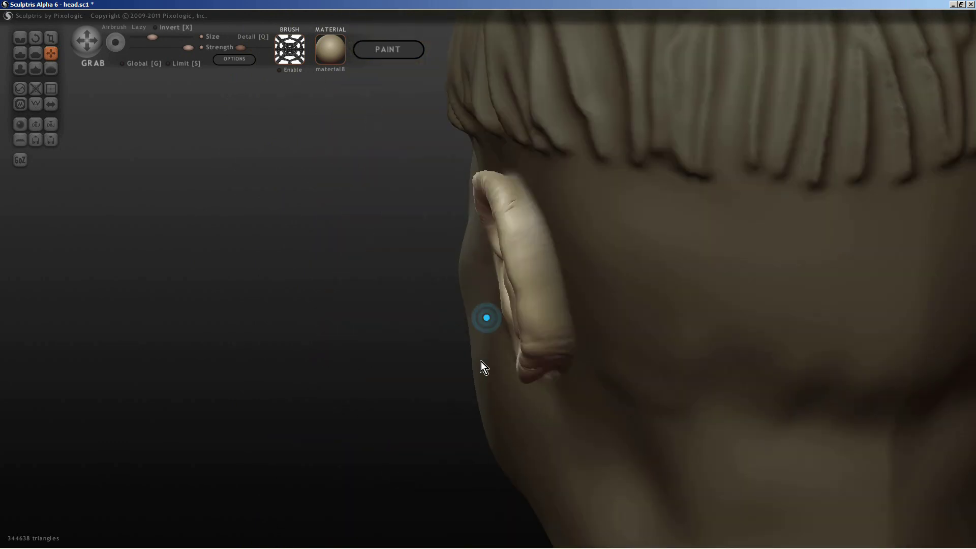
Step: Inflate the back of the ear and thicken its rim
key(i)
scroll(506, 347, down, 3)
mouse_move(482, 237)
right_down()
mouse_move(604, 309)
mouse_move(82, 105)
mouse_move(533, 136)
right_up()
scroll(604, 310, up, 3)
drag(533, 136, 558, 92)
mouse_move(558, 93)
right_down()
mouse_move(586, 170)
mouse_move(560, 108)
right_up()
mouse_move(559, 107)
mouse_down()
mouse_move(571, 94)
mouse_move(564, 116)
mouse_up()
mouse_move(564, 116)
right_down()
mouse_move(540, 268)
mouse_move(505, 284)
right_up()
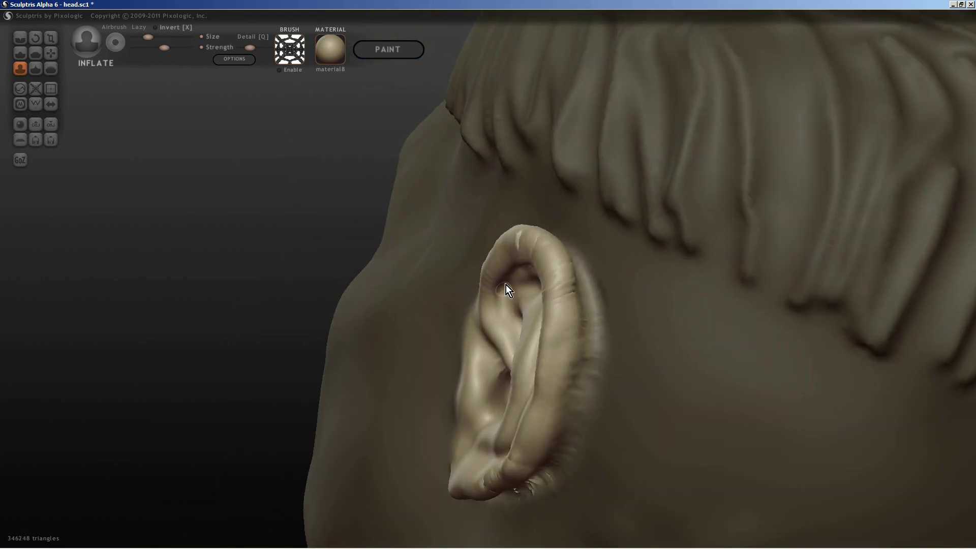
drag(506, 318, 505, 284)
scroll(505, 285, up, 3)
click(52, 68)
Step: Smooth the ear surface, reshape it with Grab, and orbit to show ear, face and hair
mouse_move(472, 408)
right_down()
mouse_move(529, 375)
mouse_move(553, 282)
mouse_move(563, 345)
mouse_move(488, 394)
mouse_move(566, 308)
mouse_move(540, 324)
mouse_move(594, 301)
mouse_move(590, 343)
mouse_move(552, 285)
mouse_move(474, 283)
mouse_move(591, 321)
mouse_move(569, 341)
mouse_move(537, 285)
mouse_move(570, 365)
right_up()
key(g)
key(i)
right_drag(554, 318, 695, 528)
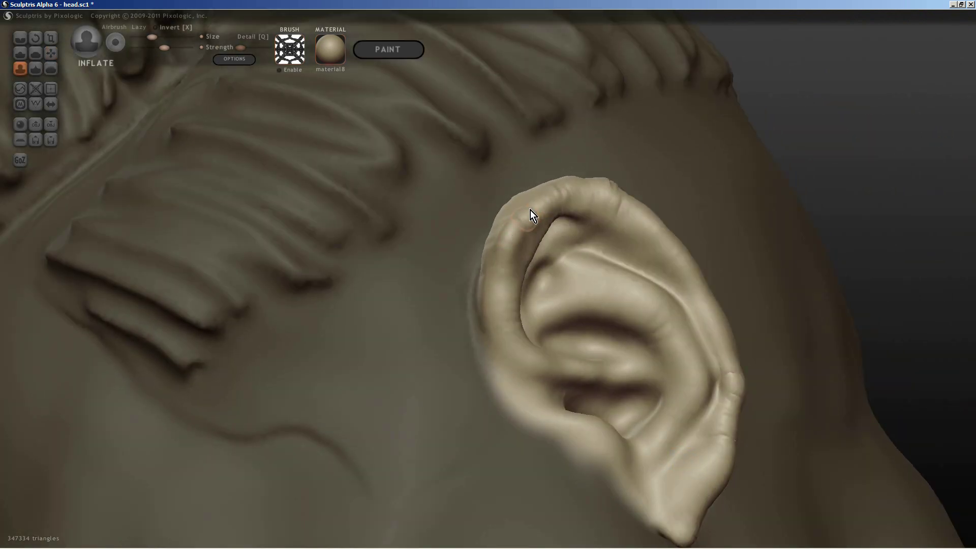
right_drag(530, 209, 538, 313)
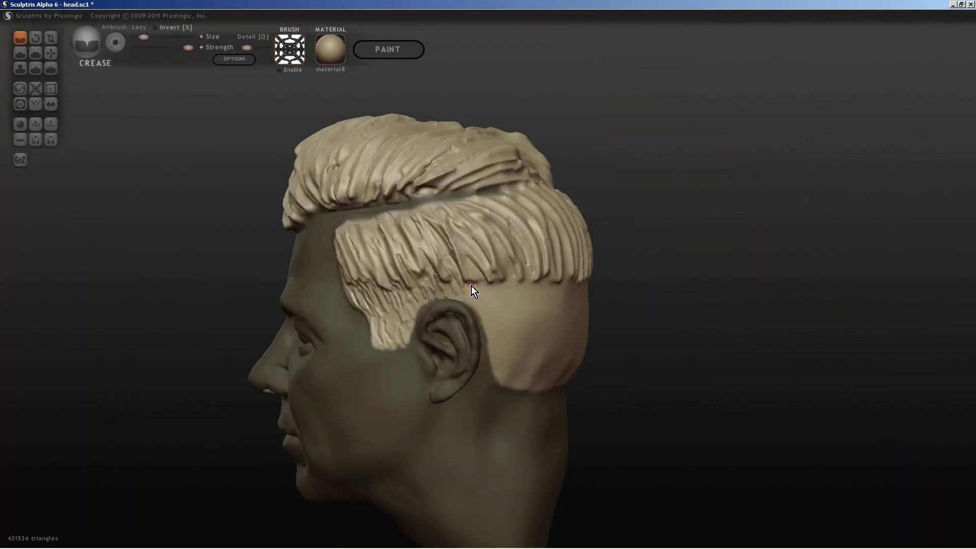
Step: Add small crease strokes to the hair ridges near the nape and sideburn
scroll(487, 319, up, 3)
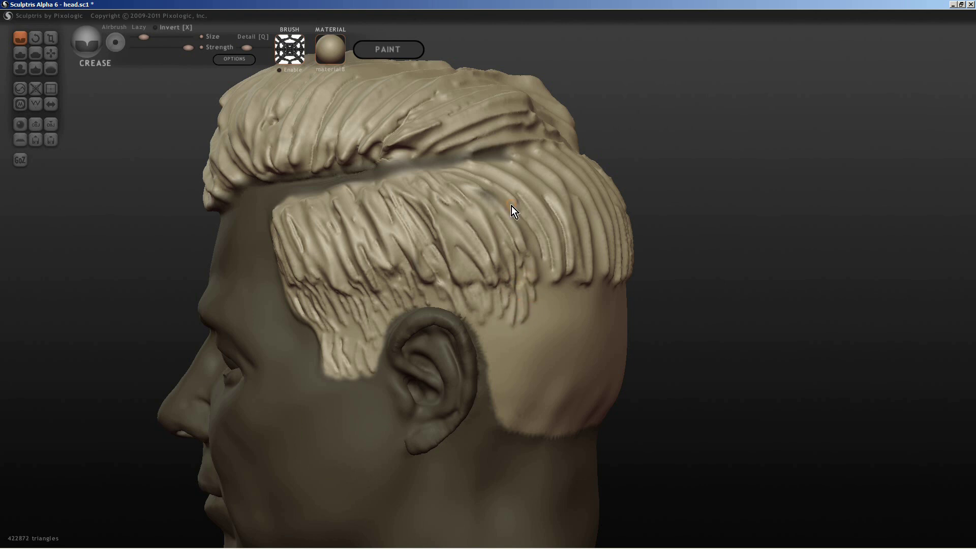
drag(532, 226, 543, 284)
drag(436, 275, 424, 282)
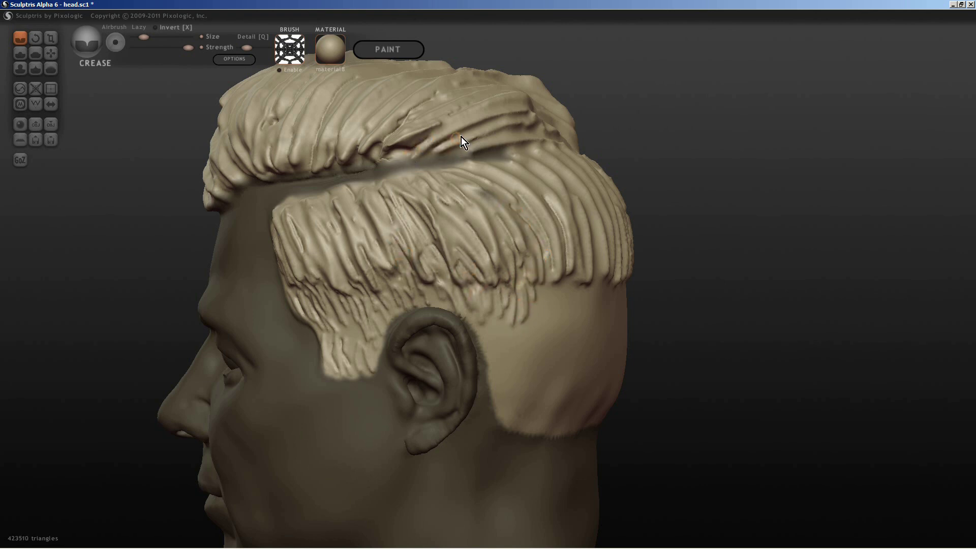
mouse_move(377, 138)
right_down()
mouse_move(411, 98)
mouse_move(474, 85)
mouse_move(385, 239)
right_up()
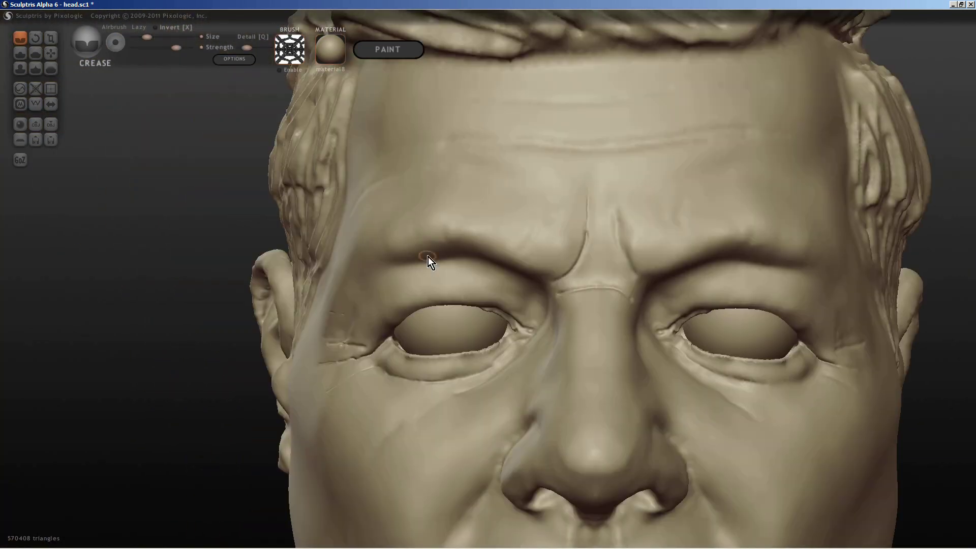
Step: Sharpen the hair strands over the top of the head with the Pinch brush
key(p)
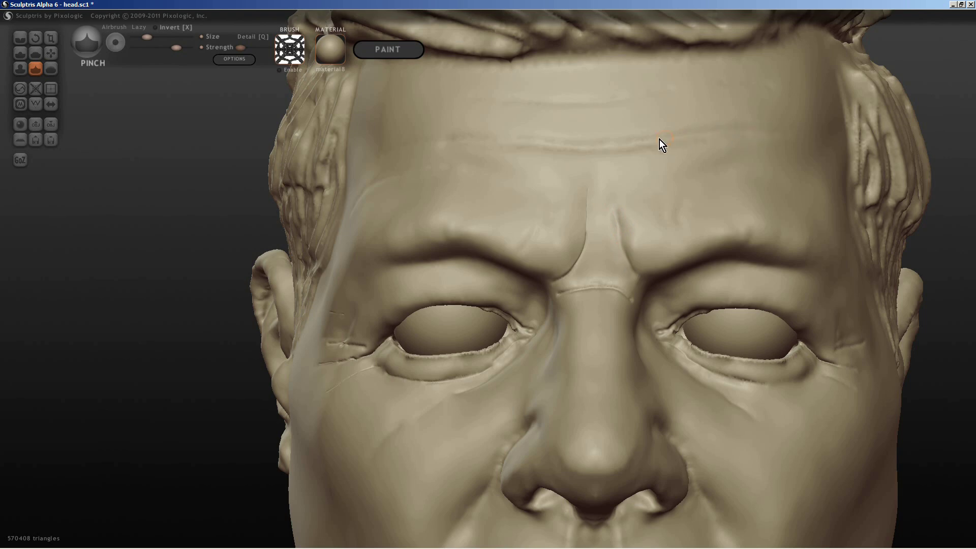
scroll(623, 147, up, 1)
mouse_move(448, 183)
right_down()
mouse_move(441, 168)
mouse_move(354, 264)
mouse_move(356, 296)
mouse_move(653, 267)
mouse_move(724, 287)
mouse_move(648, 273)
mouse_move(532, 148)
mouse_move(660, 293)
mouse_move(500, 243)
mouse_move(464, 124)
right_up()
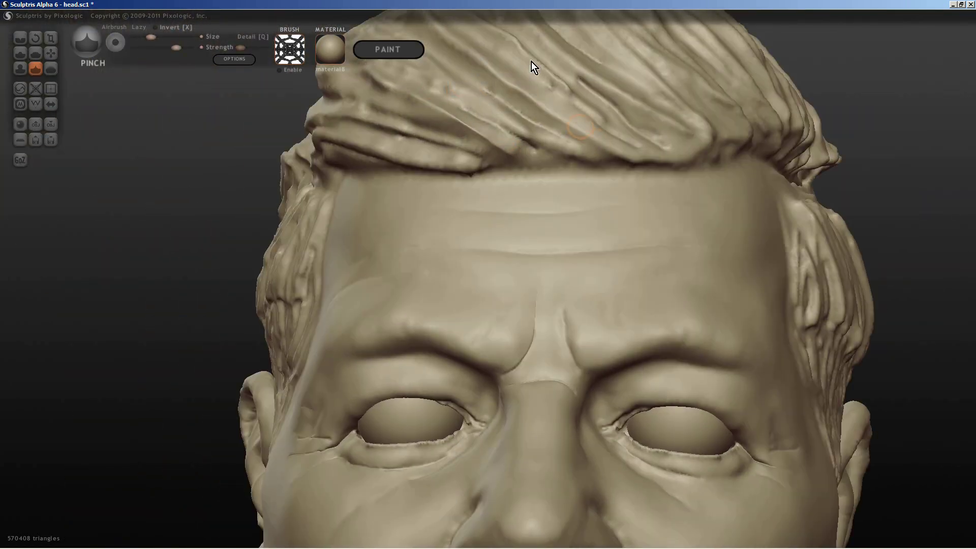
mouse_move(349, 121)
right_down()
mouse_move(452, 113)
mouse_move(592, 215)
right_up()
mouse_move(709, 155)
right_down()
mouse_move(748, 194)
mouse_move(540, 179)
mouse_move(620, 180)
mouse_move(546, 245)
right_up()
mouse_move(609, 184)
right_down()
mouse_move(651, 230)
mouse_move(574, 170)
mouse_move(664, 189)
mouse_move(624, 164)
mouse_move(617, 377)
mouse_move(670, 190)
right_up()
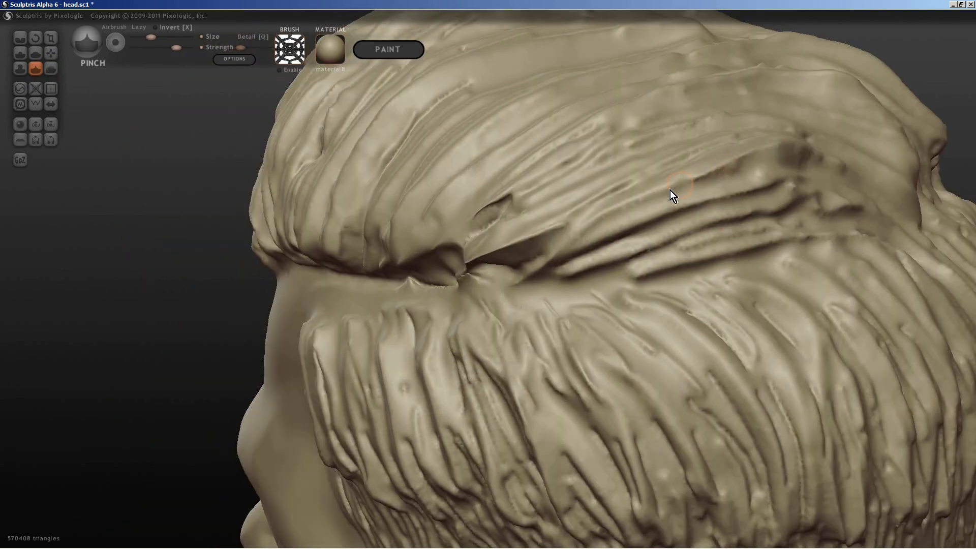
mouse_move(782, 205)
right_down()
mouse_move(603, 270)
mouse_move(533, 261)
mouse_move(496, 205)
right_up()
mouse_move(409, 274)
right_down()
mouse_move(559, 347)
mouse_move(629, 289)
right_up()
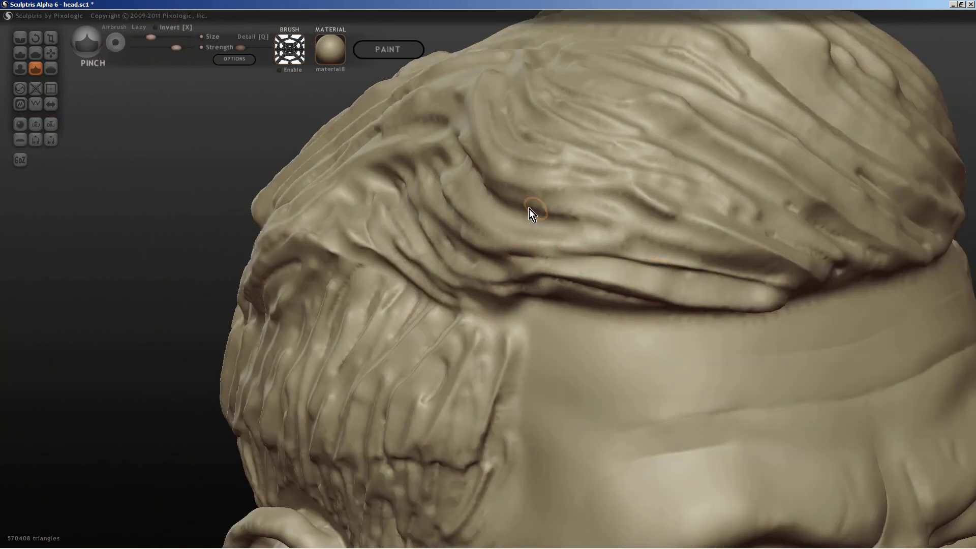
Step: Pinch the forehead hair and the strands at the temple above the ear
mouse_move(529, 211)
right_down()
mouse_move(728, 318)
mouse_move(604, 318)
right_up()
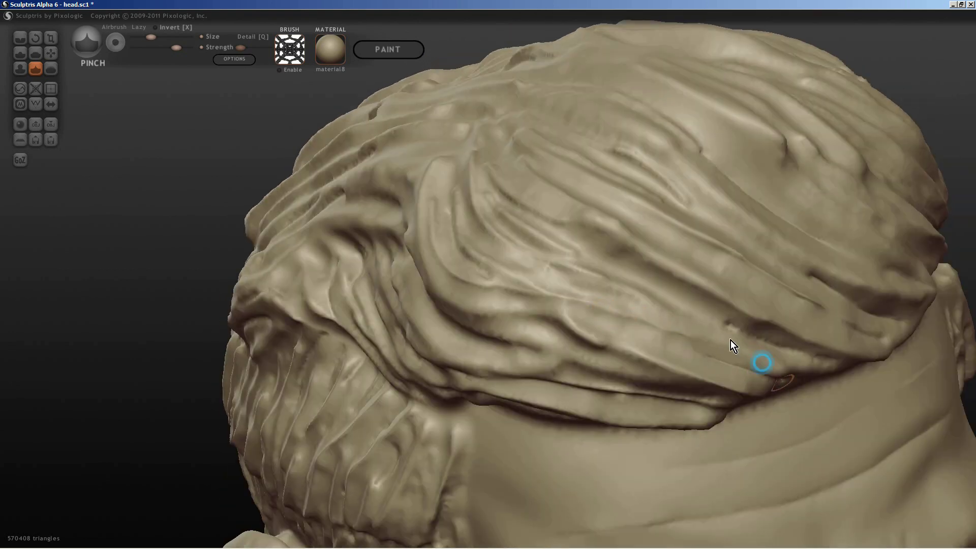
mouse_move(730, 340)
right_down()
mouse_move(543, 242)
mouse_move(604, 196)
mouse_move(609, 178)
right_up()
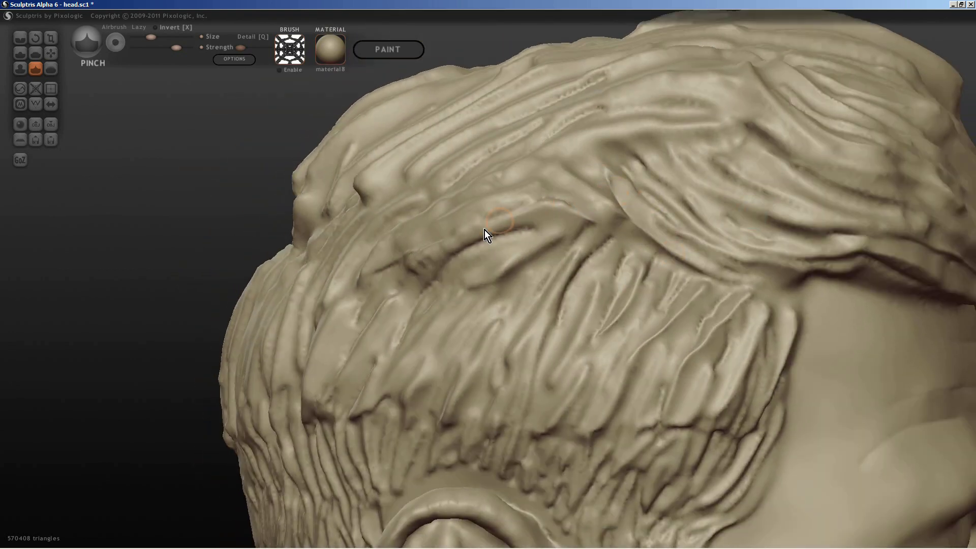
scroll(409, 263, down, 5)
right_drag(481, 204, 497, 170)
scroll(498, 171, up, 5)
scroll(498, 170, down, 3)
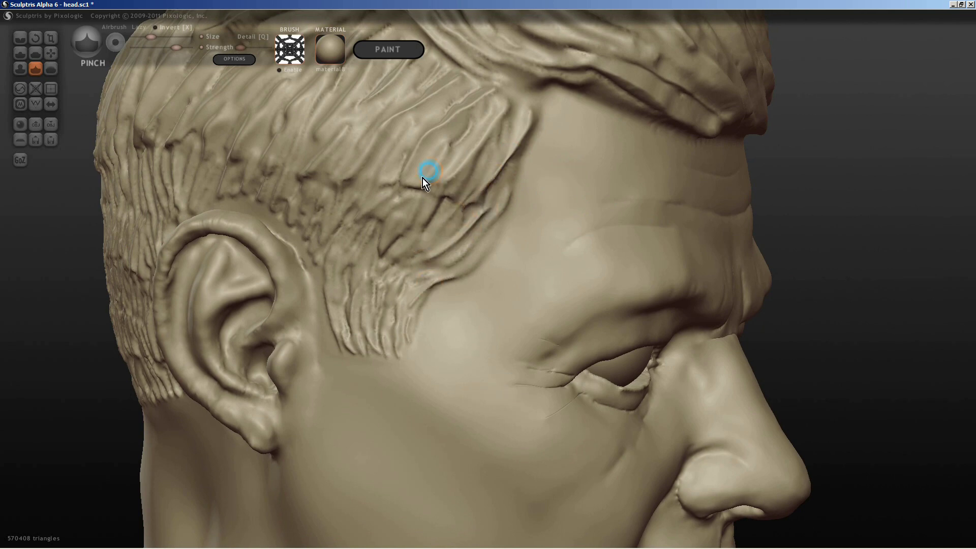
mouse_move(427, 181)
right_down()
mouse_move(492, 152)
mouse_move(563, 170)
right_up()
scroll(532, 258, up, 3)
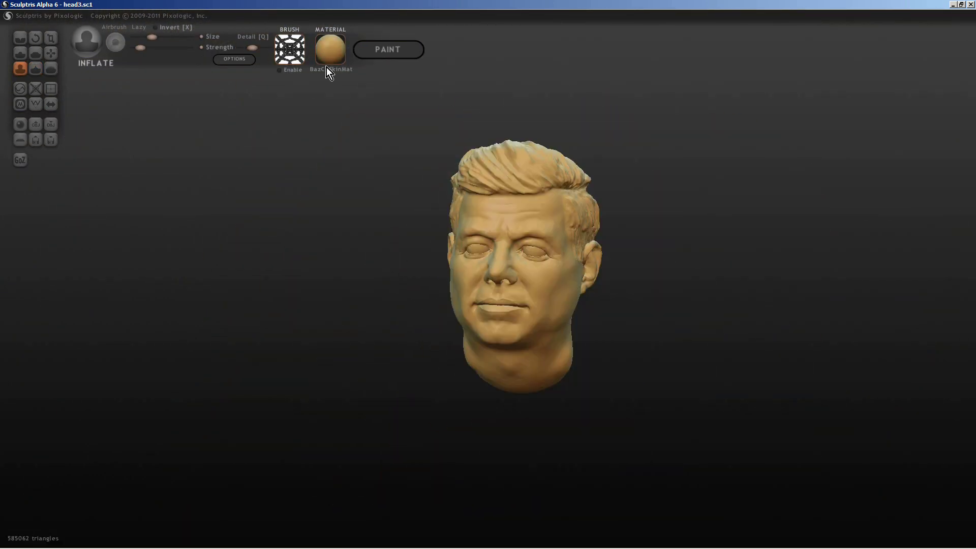
Step: Try material6, 00ZBrush_Green_Clay and 00default on the head, then settle on red_clay
click(324, 56)
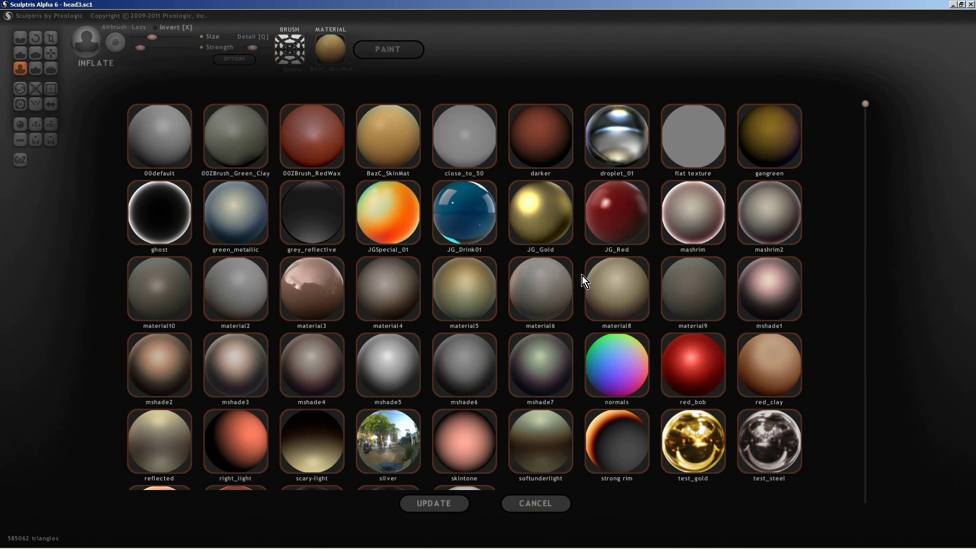
click(561, 291)
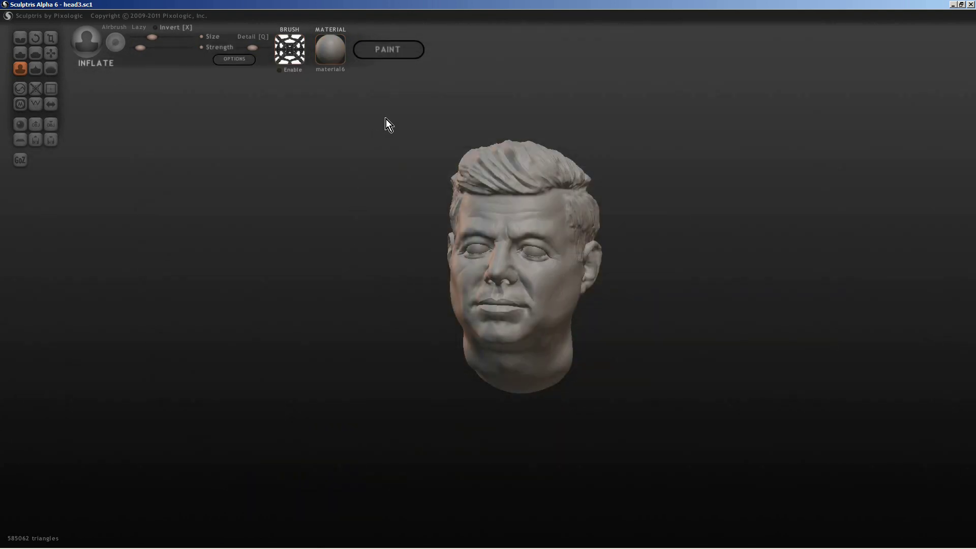
click(338, 62)
click(270, 123)
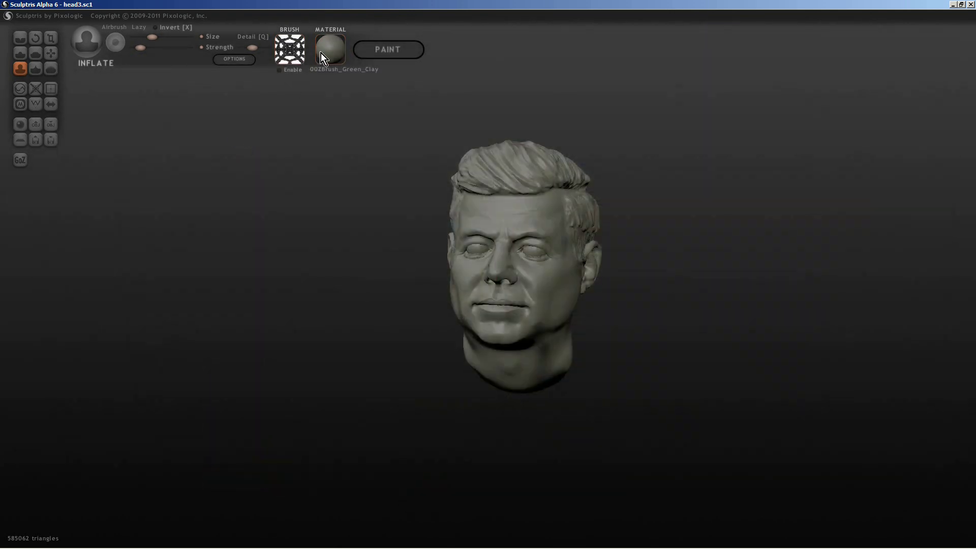
click(326, 52)
click(168, 146)
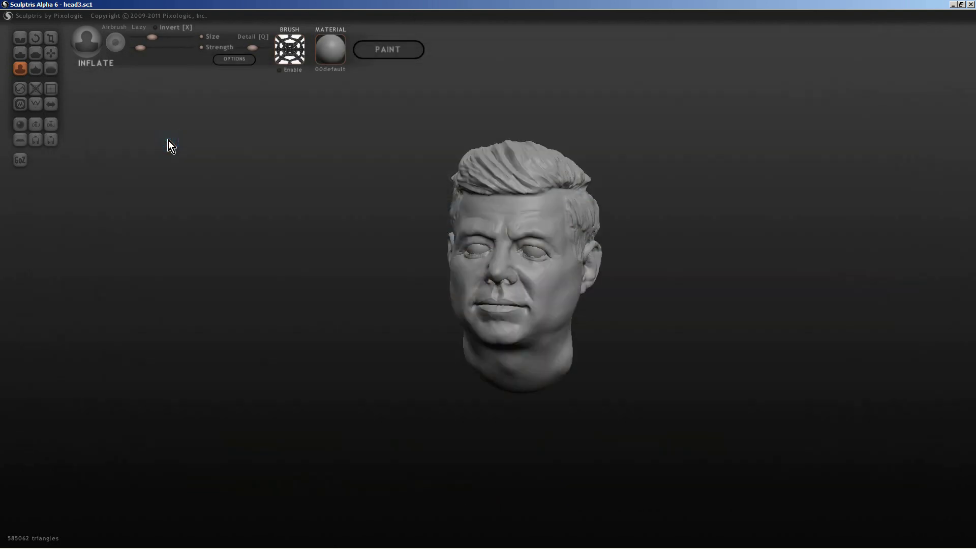
click(325, 60)
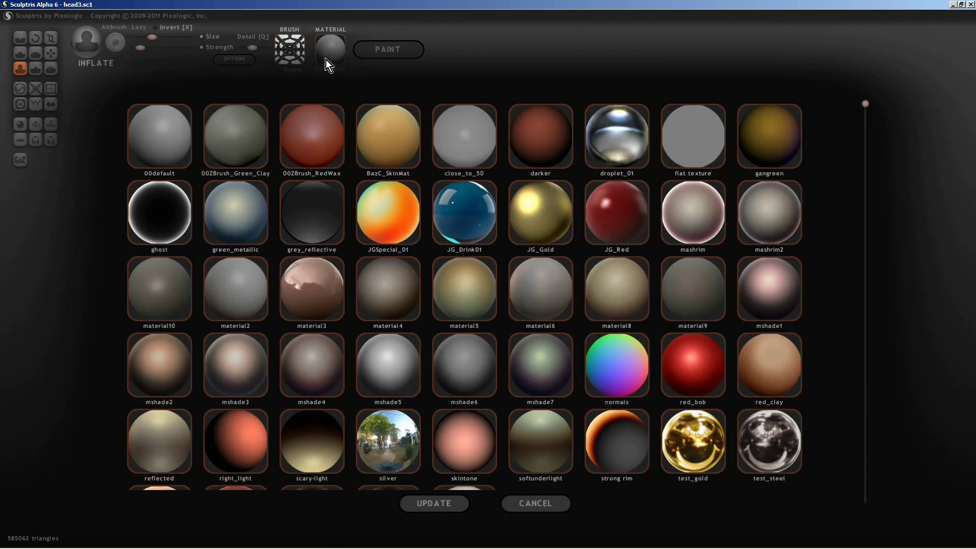
click(768, 347)
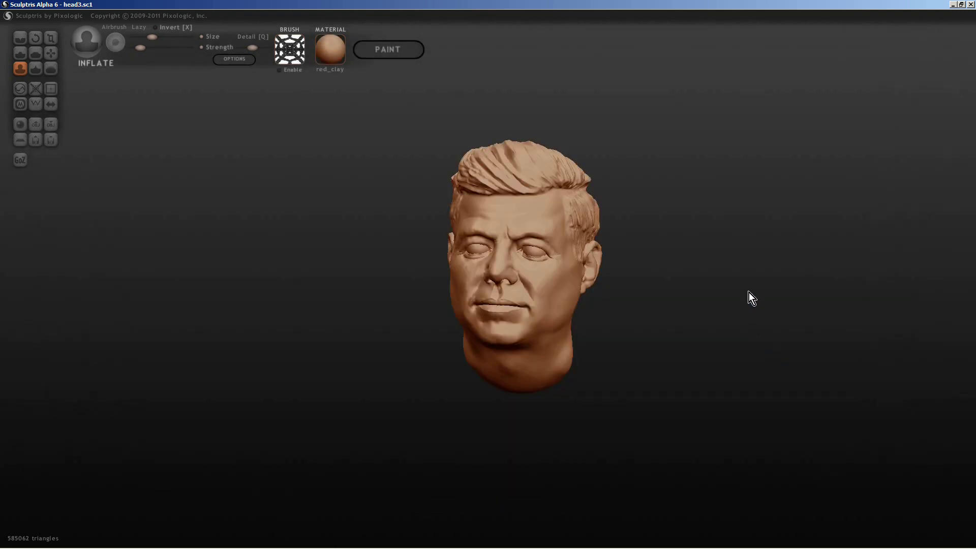
Step: Shrink the brush and add a small stroke at the temple beside the ear
mouse_move(601, 307)
mouse_down()
mouse_move(706, 308)
mouse_move(633, 344)
mouse_move(522, 344)
mouse_move(676, 324)
mouse_move(409, 271)
mouse_move(423, 224)
mouse_move(399, 283)
mouse_move(513, 219)
mouse_move(549, 223)
mouse_move(556, 207)
mouse_up()
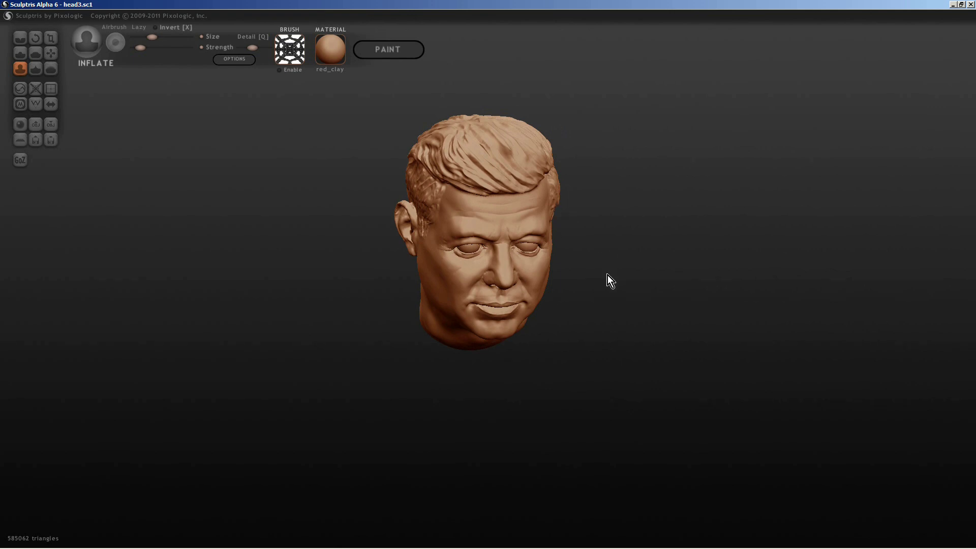
mouse_move(607, 291)
mouse_down()
mouse_move(580, 245)
mouse_move(429, 286)
mouse_move(383, 283)
mouse_move(429, 284)
mouse_up()
drag(447, 283, 544, 300)
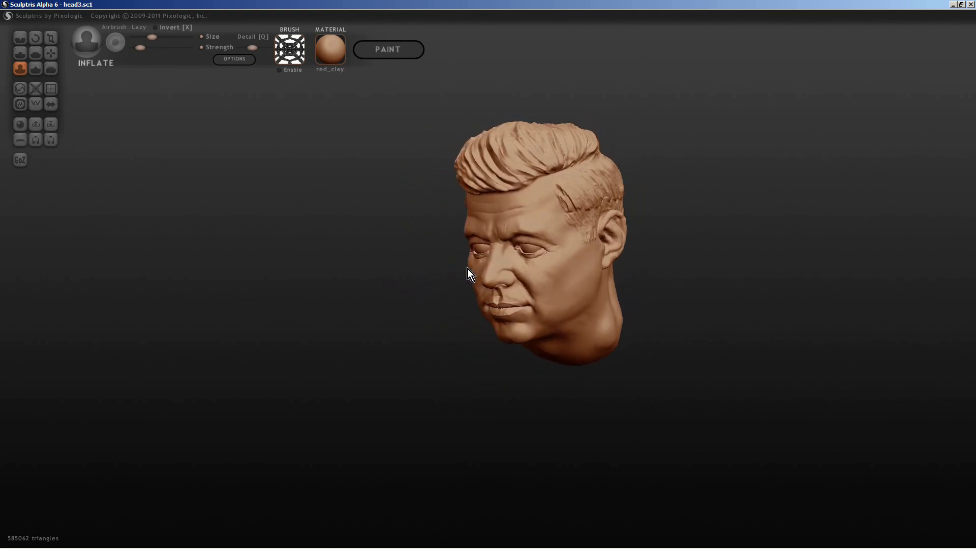
right_drag(544, 301, 528, 296)
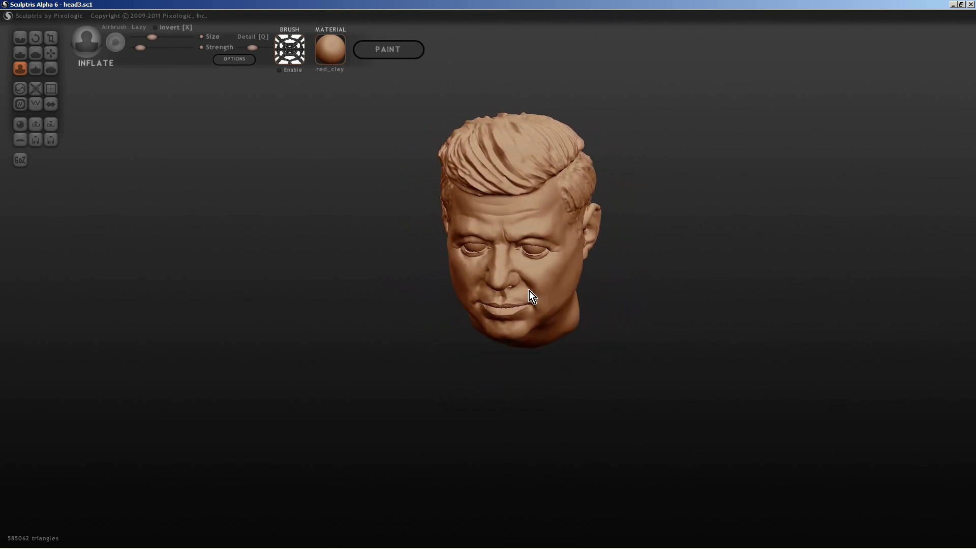
scroll(531, 294, up, 2)
scroll(534, 292, up, 4)
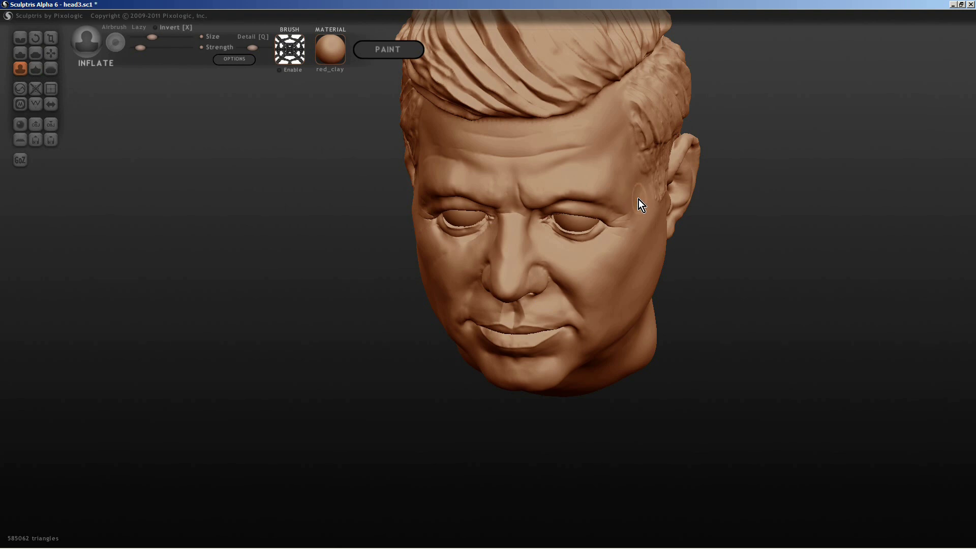
key(bracketleft)
drag(631, 200, 633, 194)
Step: Add a small dab at the temple, then check the head from the front and above
drag(518, 250, 657, 290)
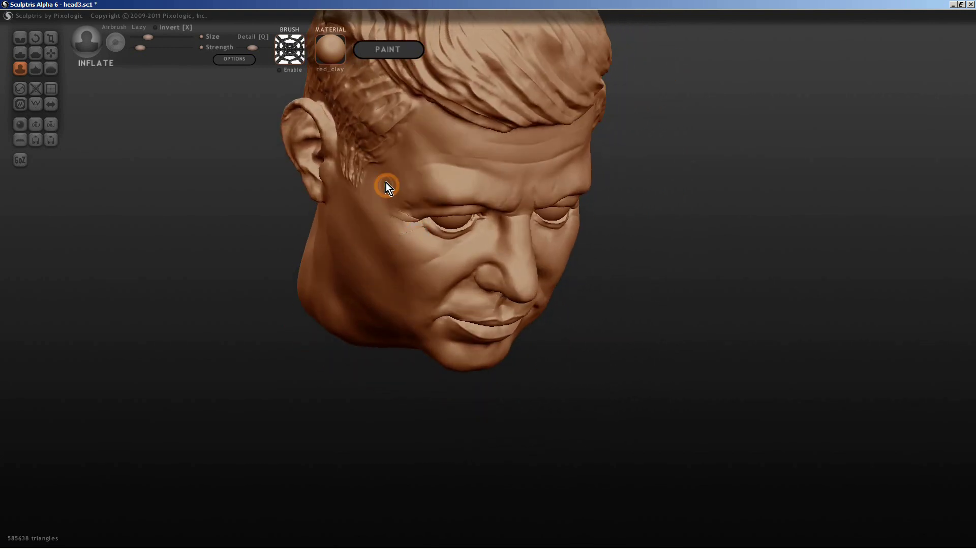
click(390, 190)
scroll(434, 234, down, 3)
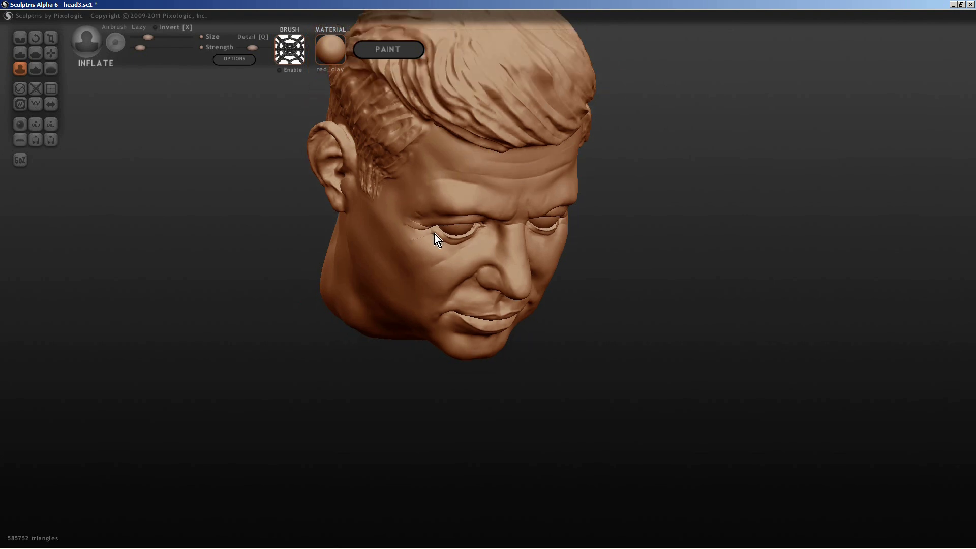
scroll(467, 225, down, 3)
mouse_move(467, 225)
mouse_down()
mouse_move(451, 157)
mouse_move(432, 236)
mouse_move(389, 223)
mouse_move(436, 303)
mouse_move(424, 362)
mouse_move(453, 360)
mouse_move(464, 347)
mouse_move(444, 360)
mouse_up()
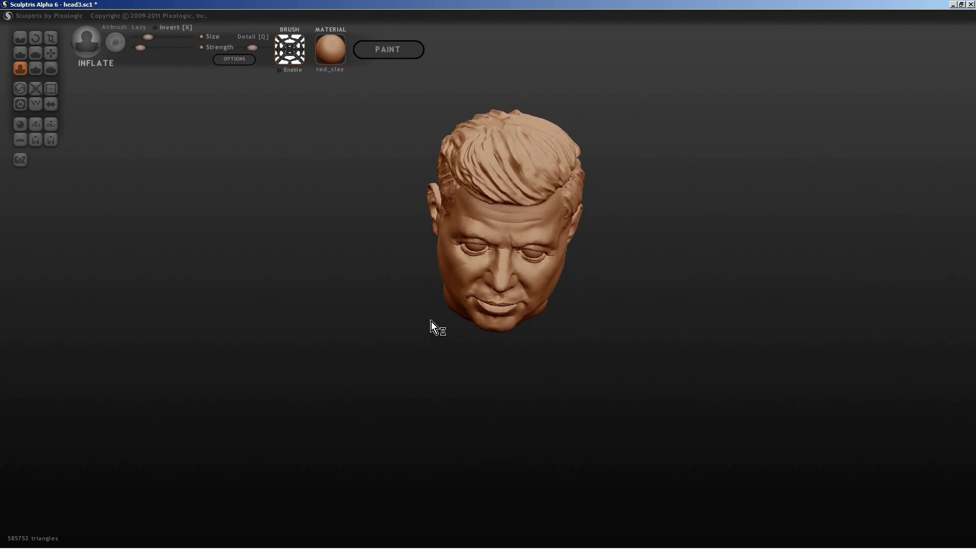
scroll(429, 319, up, 3)
scroll(580, 310, up, 1)
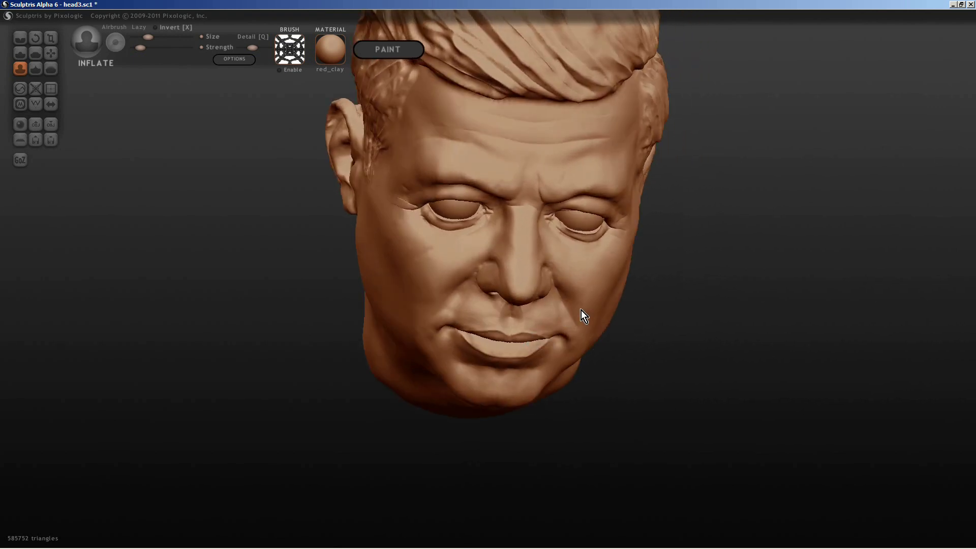
drag(581, 311, 427, 376)
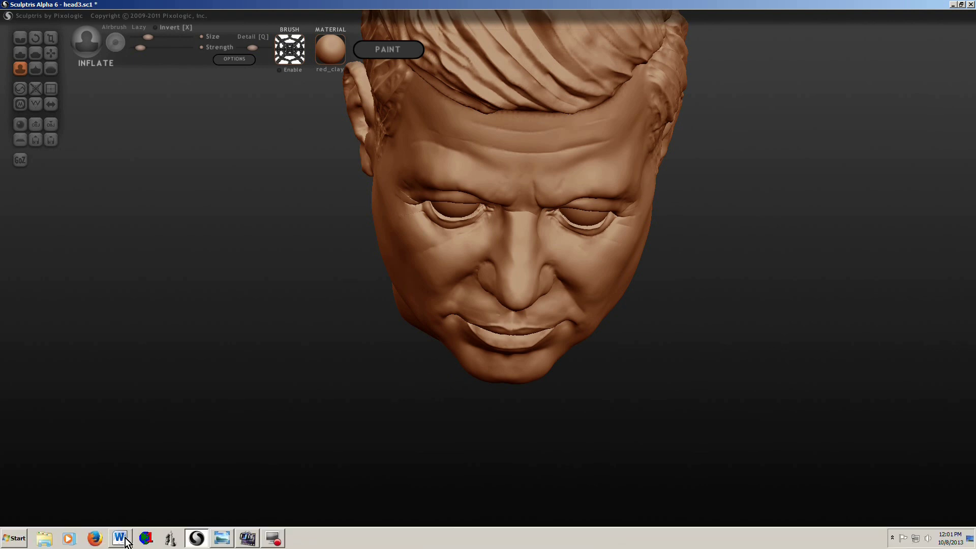
Step: Turn the head to a side profile and add a small dab near the chin
click(222, 538)
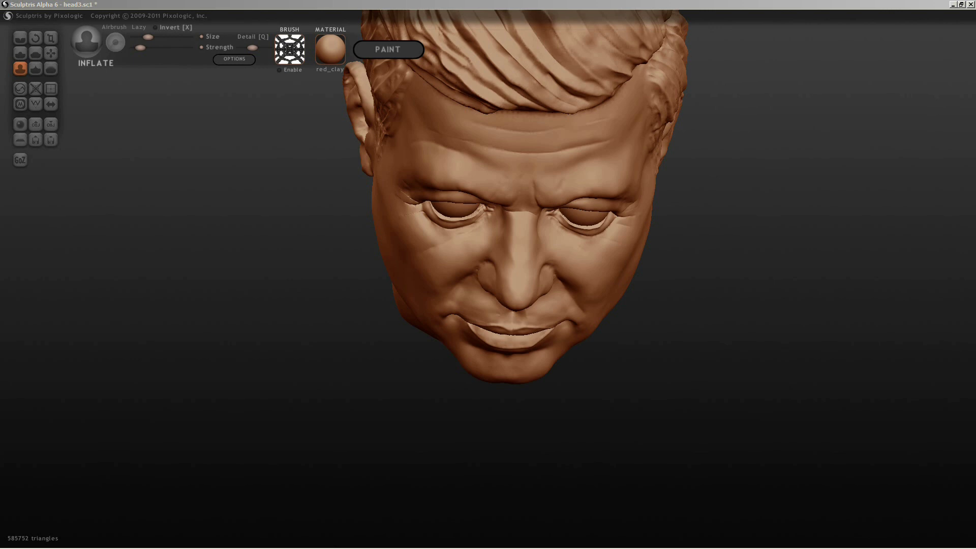
drag(676, 312, 569, 319)
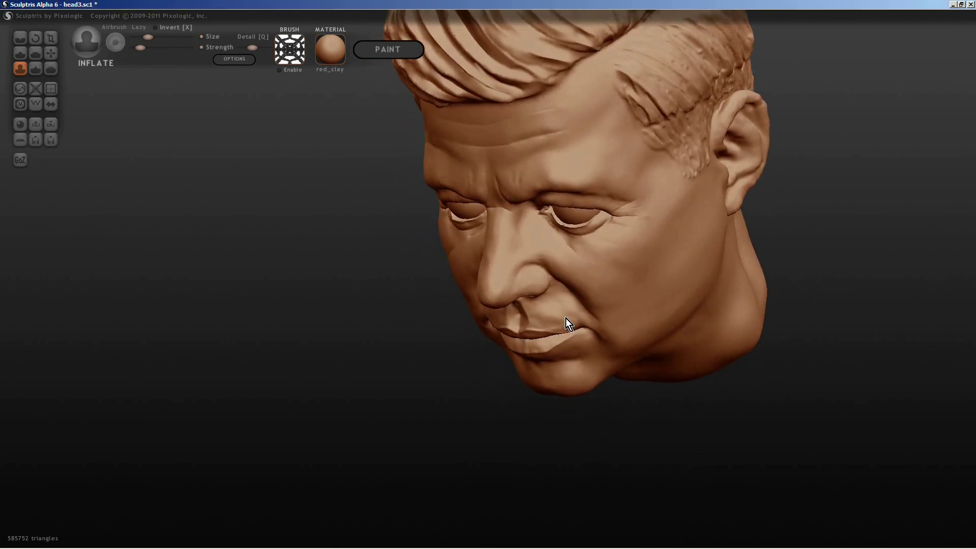
mouse_move(566, 318)
right_down()
mouse_move(537, 338)
mouse_move(784, 363)
mouse_move(587, 264)
right_up()
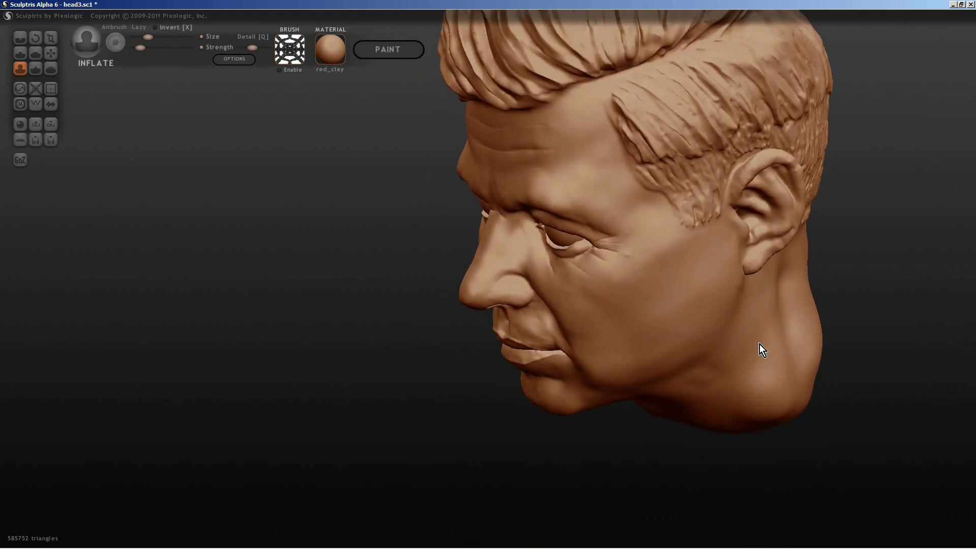
scroll(743, 324, down, 5)
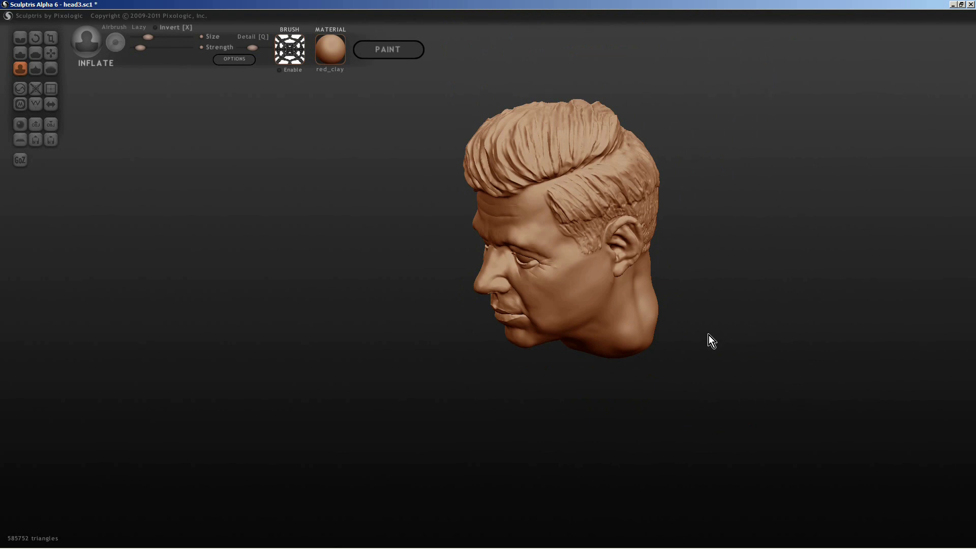
scroll(467, 338, up, 5)
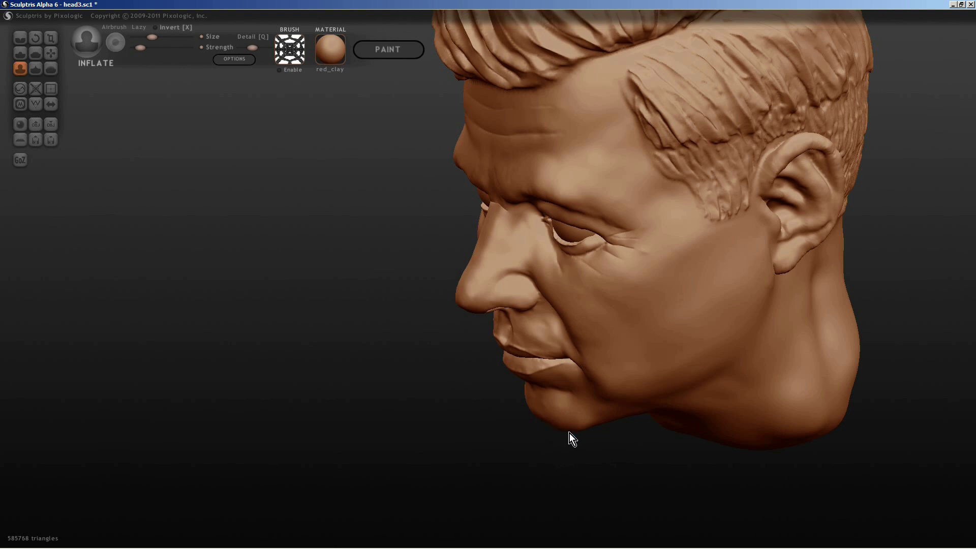
click(594, 428)
Step: Add a dab on the chin from the front and check it from three-quarter angles
drag(461, 397, 408, 404)
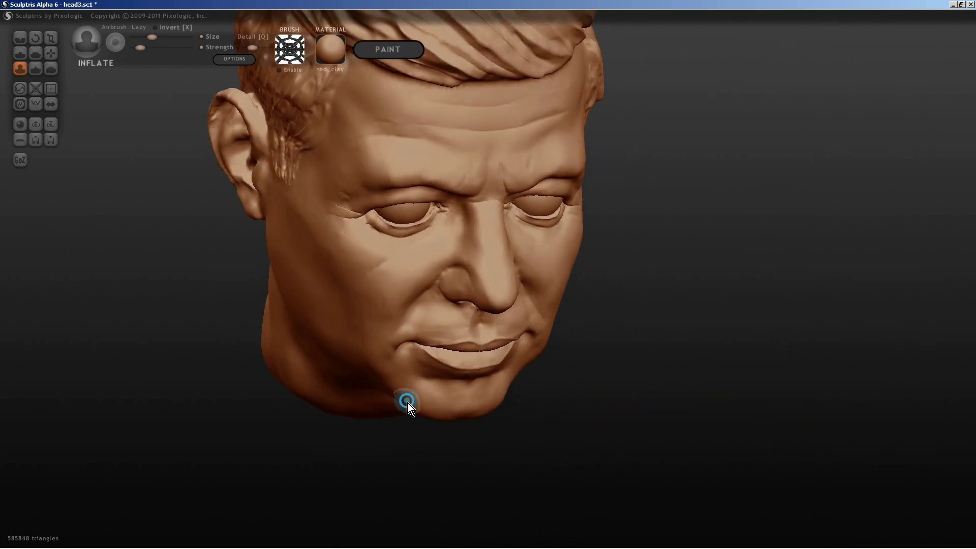
click(408, 403)
scroll(553, 419, down, 3)
mouse_move(503, 388)
mouse_down()
mouse_move(455, 366)
mouse_move(397, 359)
mouse_up()
drag(555, 342, 633, 361)
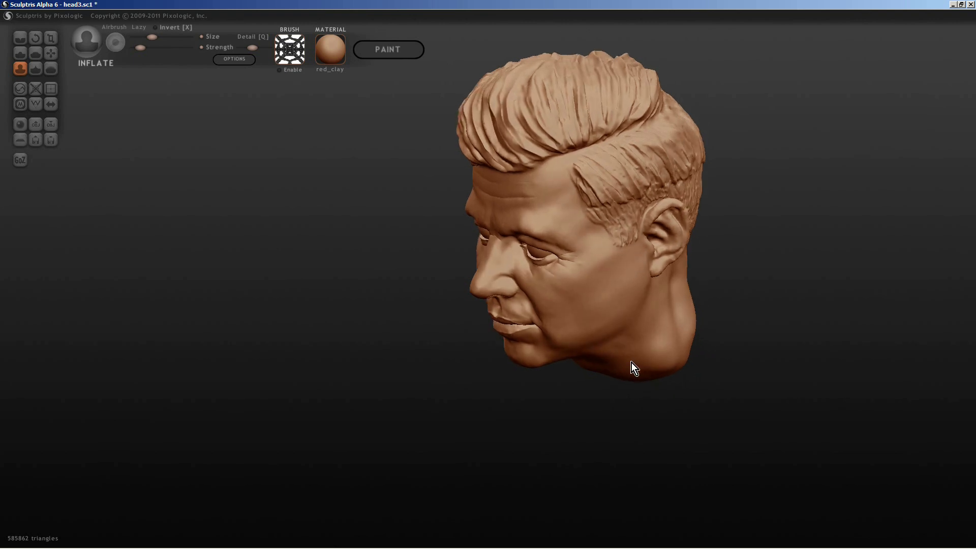
right_drag(631, 362, 588, 365)
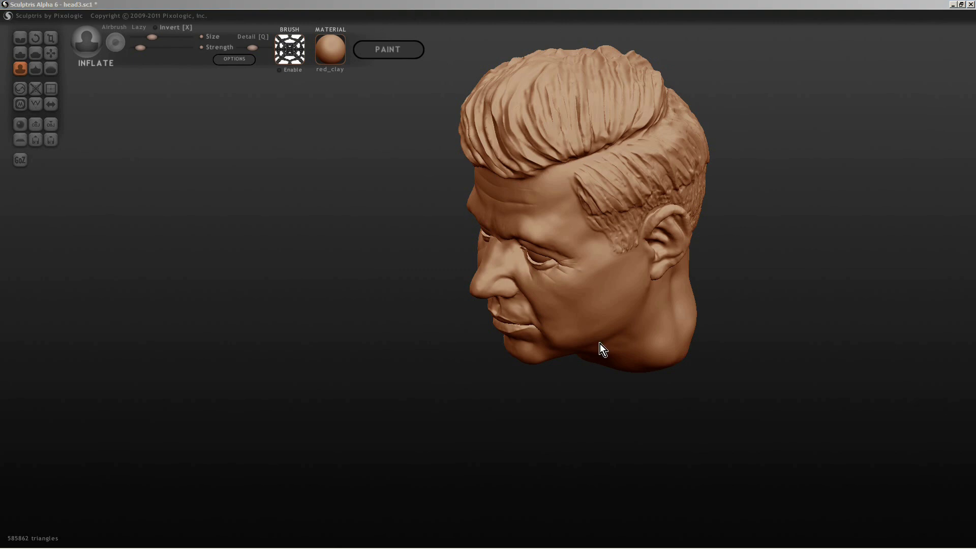
Step: Review the touched-up chin and lower face from frontal and three-quarter views
mouse_move(600, 343)
right_down()
mouse_move(484, 369)
mouse_move(549, 400)
mouse_move(423, 351)
mouse_move(418, 337)
mouse_move(509, 342)
mouse_move(485, 348)
mouse_move(479, 362)
mouse_move(493, 367)
mouse_move(472, 308)
right_up()
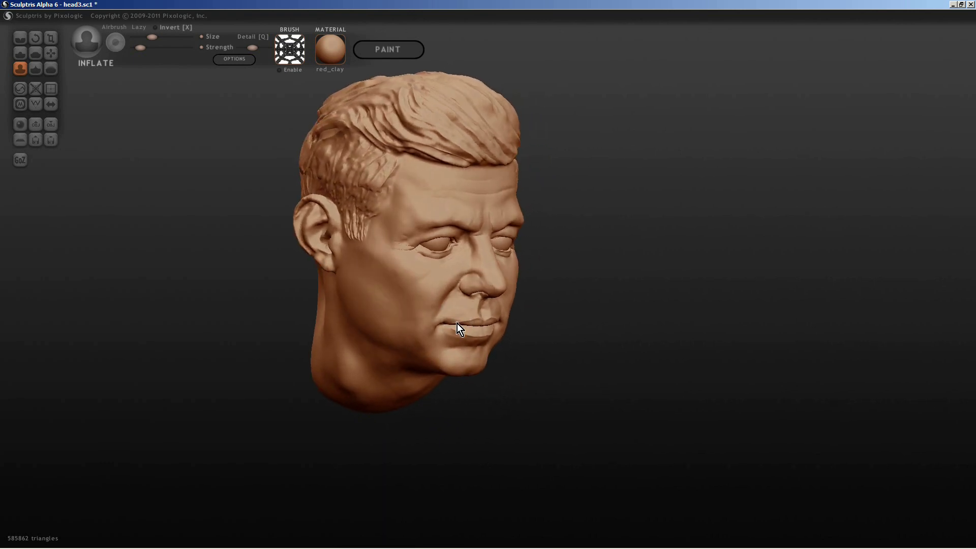
scroll(457, 323, up, 3)
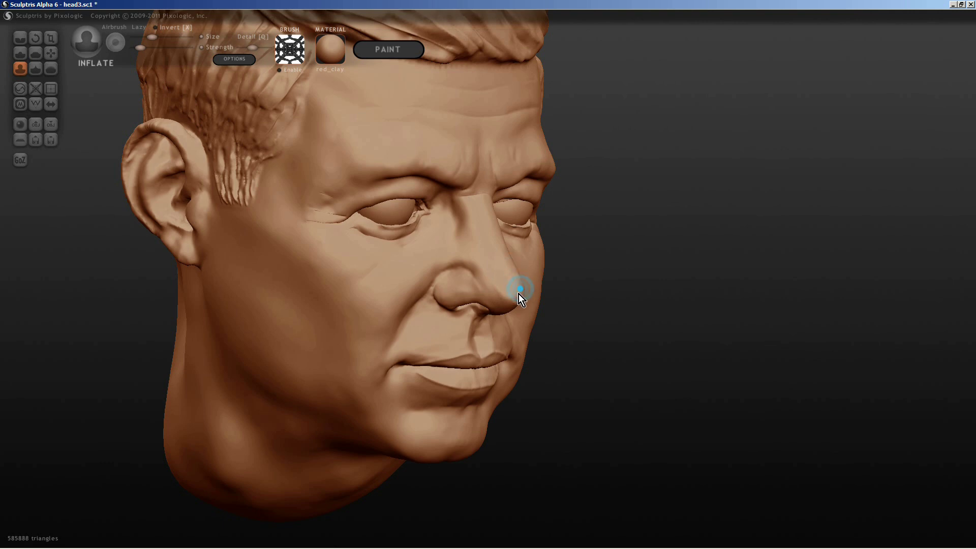
scroll(538, 354, down, 2)
scroll(538, 354, down, 3)
scroll(534, 352, down, 1)
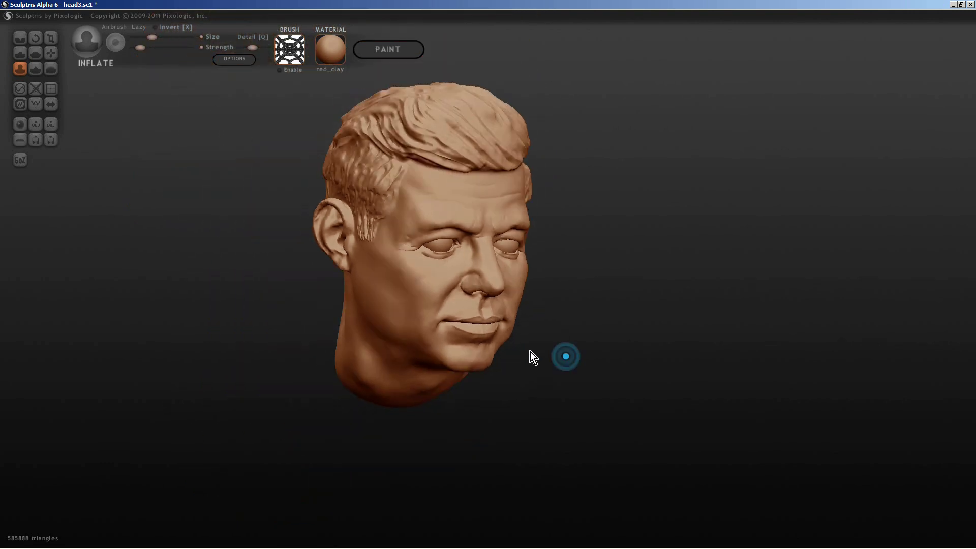
mouse_move(530, 352)
right_down()
mouse_move(412, 345)
mouse_move(418, 360)
mouse_move(514, 322)
mouse_move(499, 301)
mouse_move(460, 307)
right_up()
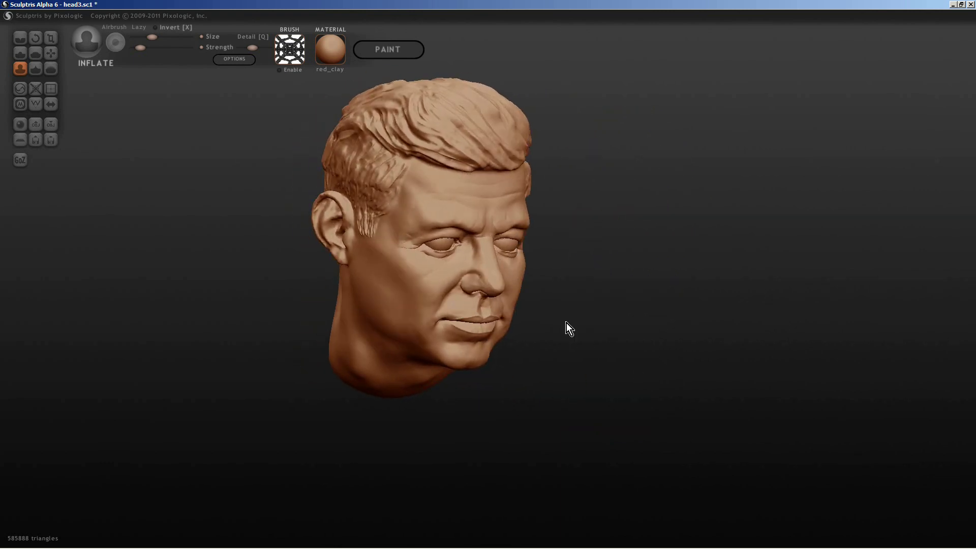